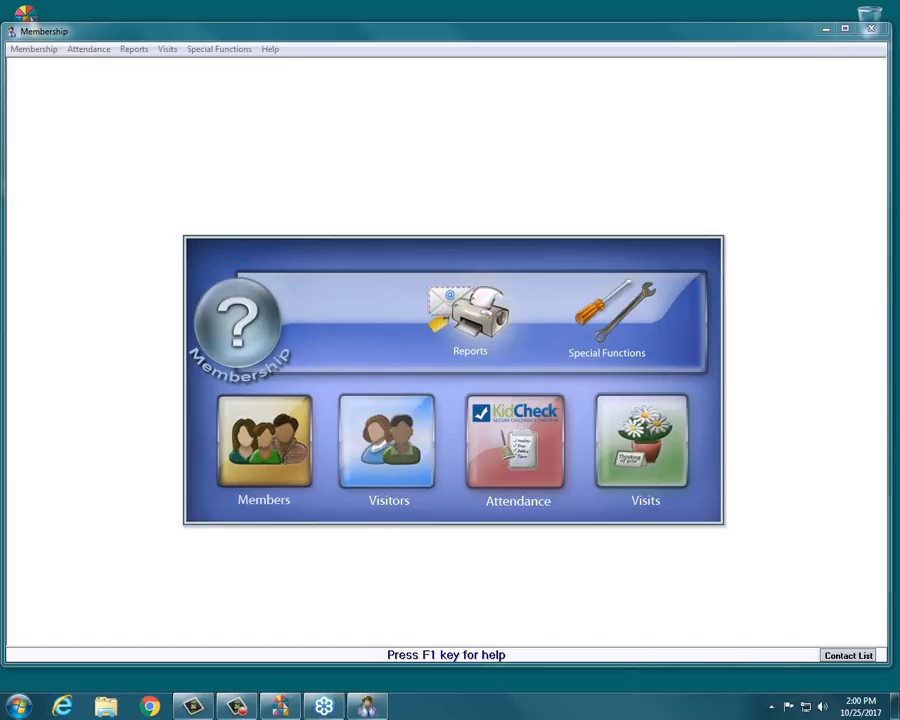
Open the Reports/Directory/Export report wizard.
{"action": "left_click", "coordinate": [481, 320]}
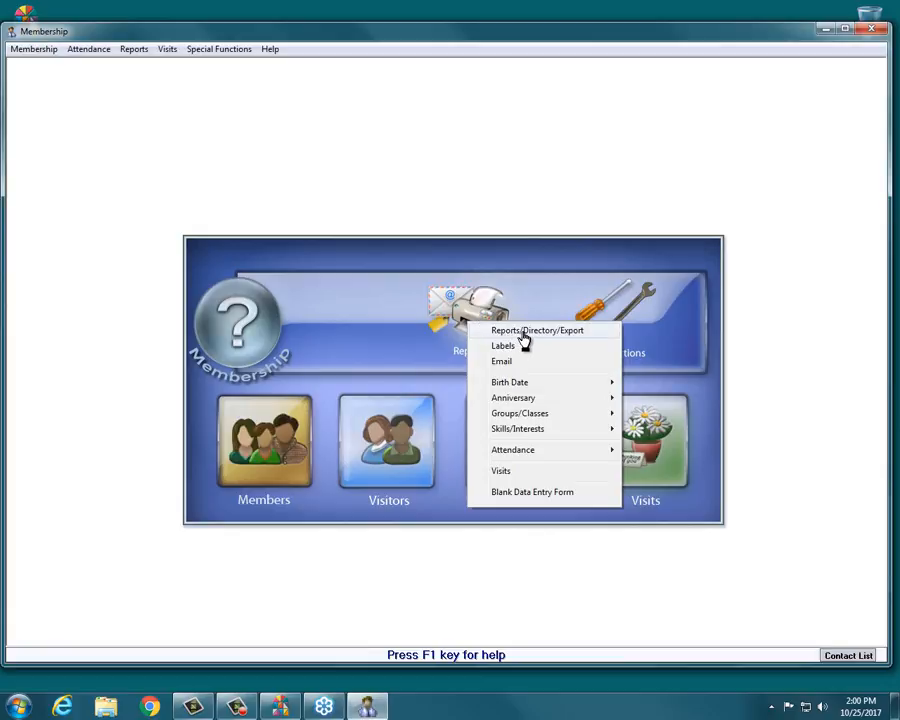
{"action": "left_click", "coordinate": [523, 331]}
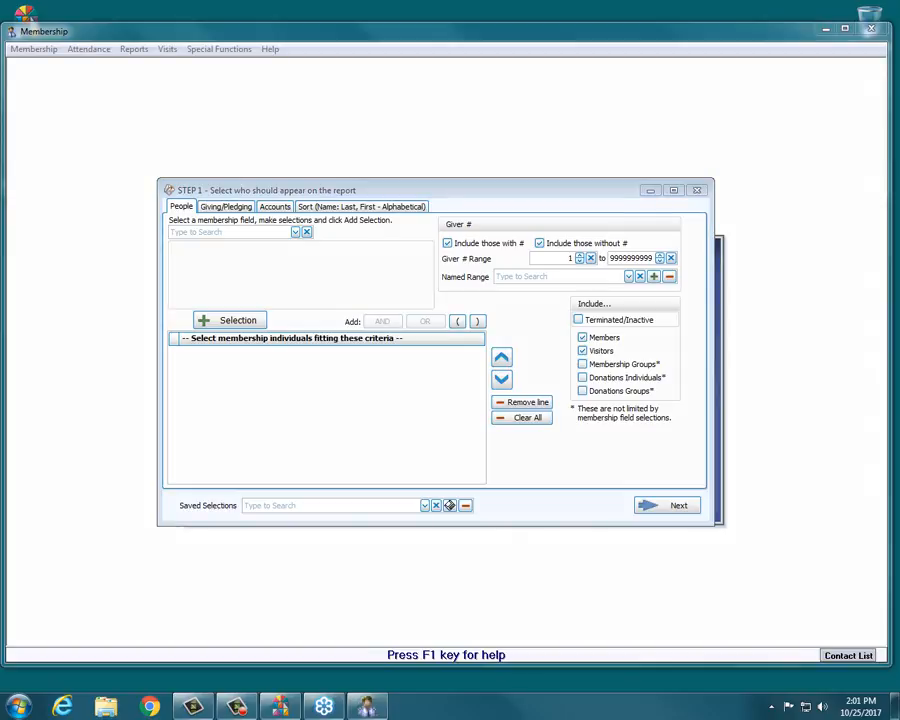
Add a criterion selecting people whose Gender is F (Female).
{"action": "left_click_drag", "start_coordinate": [426, 206], "coordinate": [162, 197]}
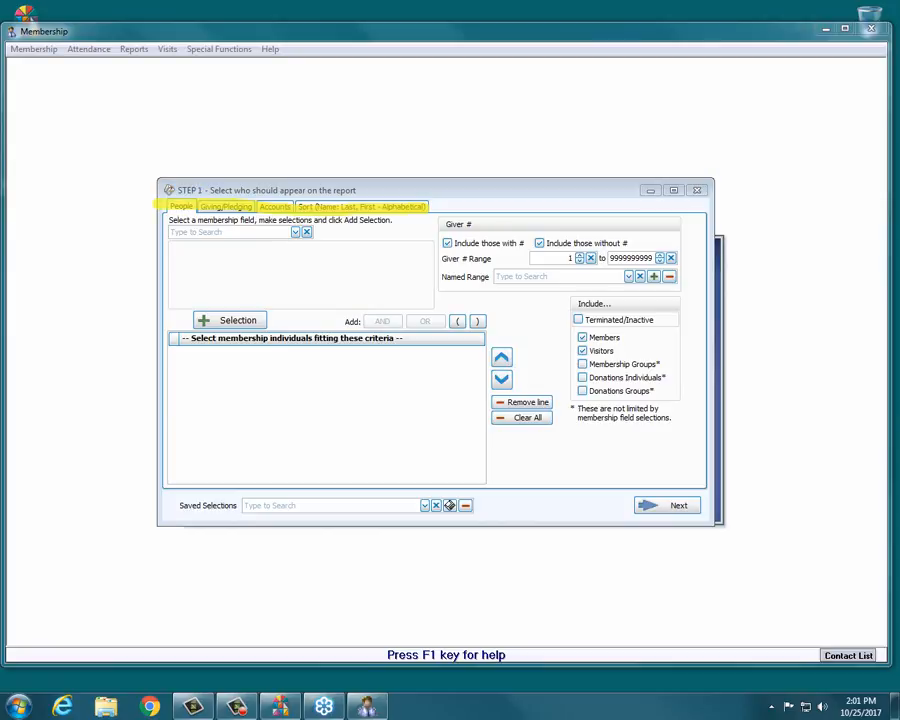
{"action": "left_click", "coordinate": [294, 236]}
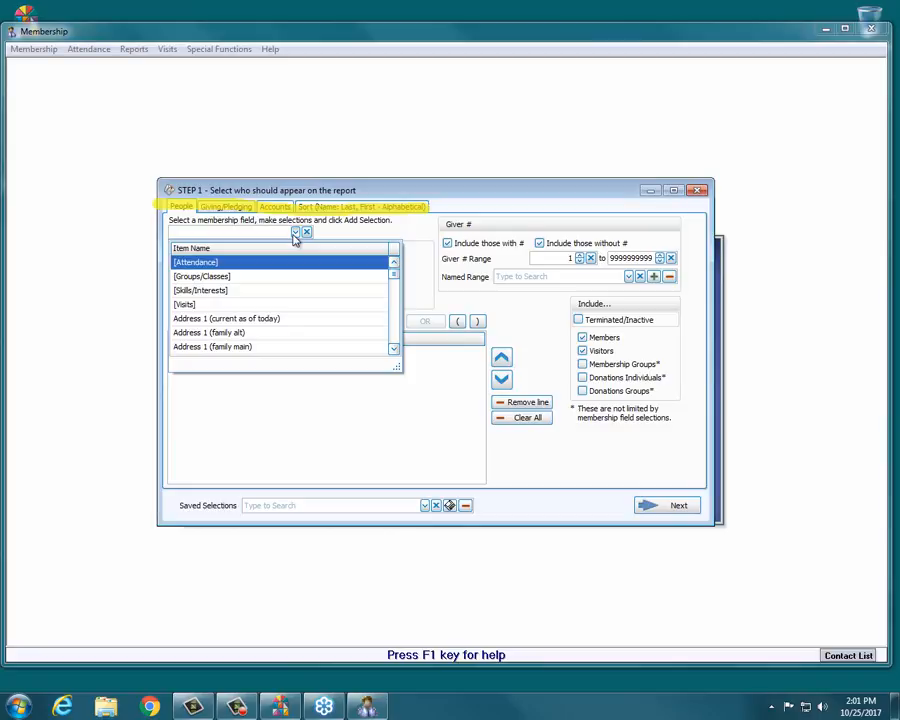
{"action": "type", "text": "gen"}
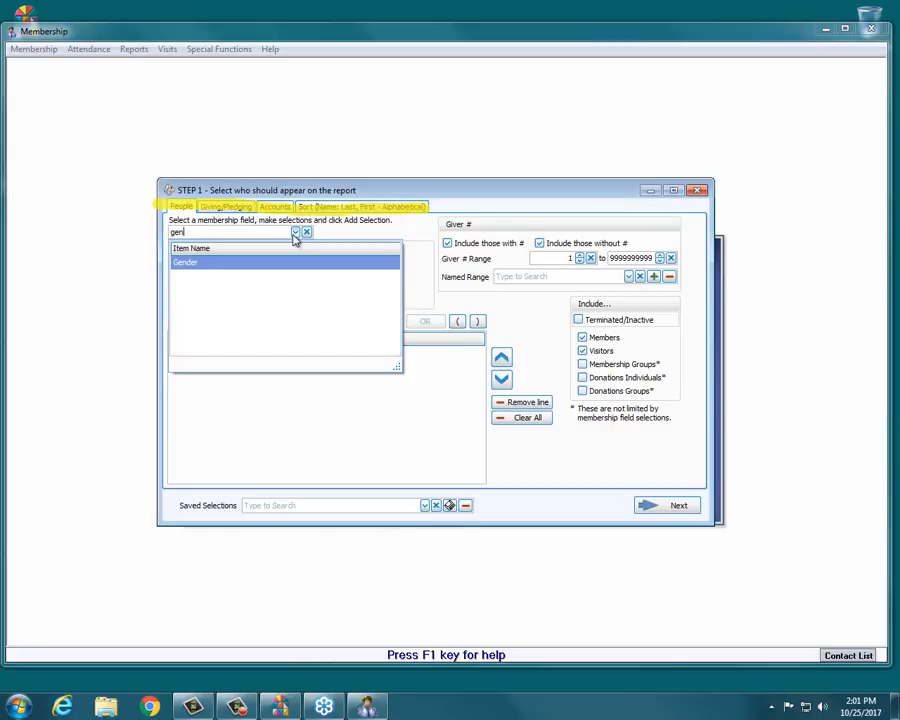
{"action": "left_click", "coordinate": [272, 265]}
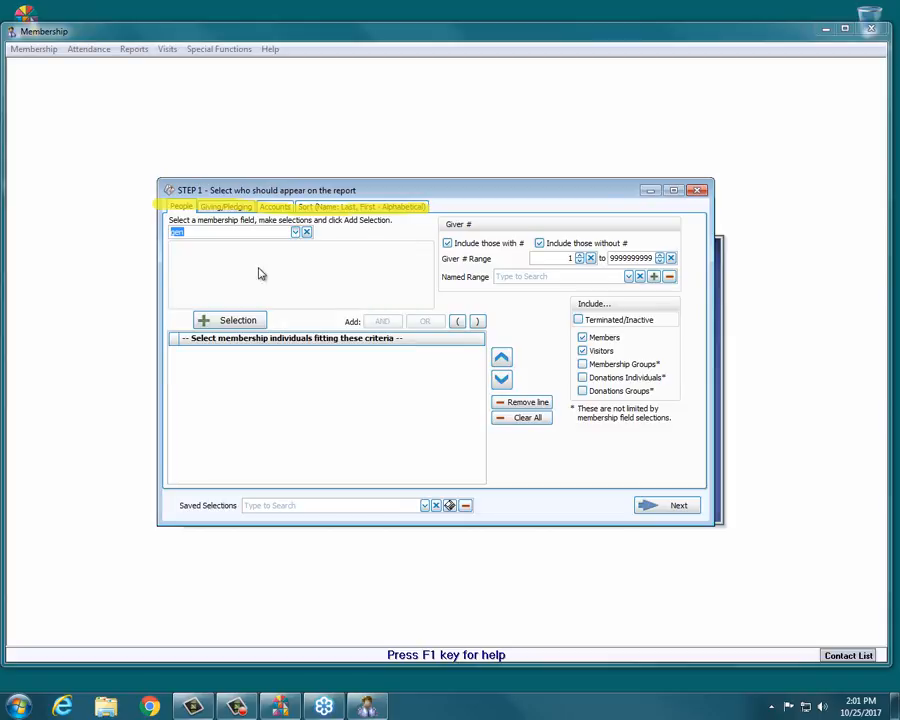
{"action": "left_click", "coordinate": [237, 320]}
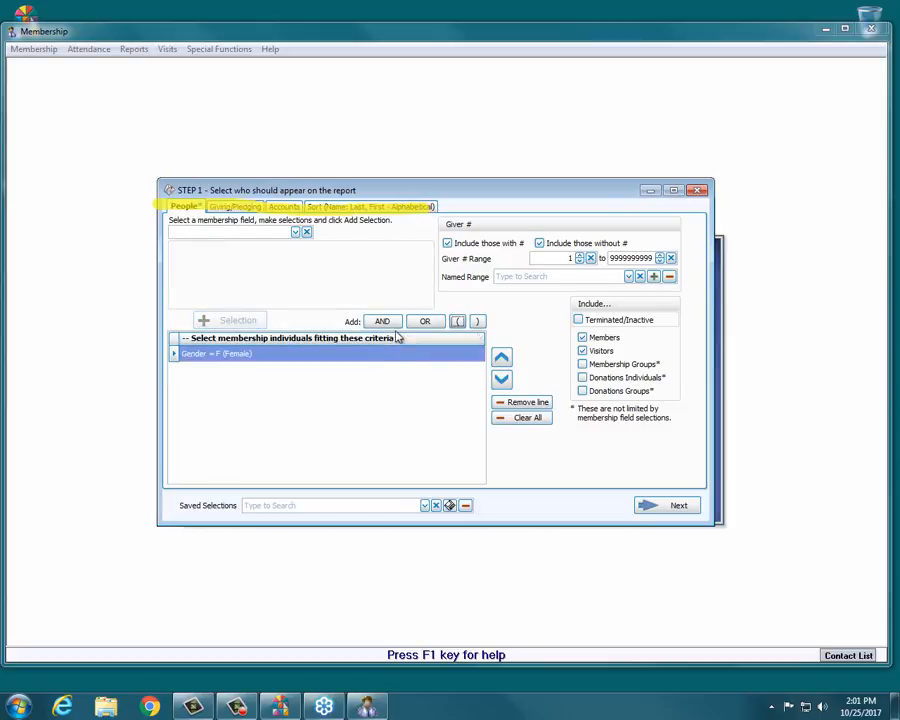
Join with AND a second criterion selecting Age greater than 18.
{"action": "left_click", "coordinate": [386, 324]}
{"action": "left_click", "coordinate": [270, 231]}
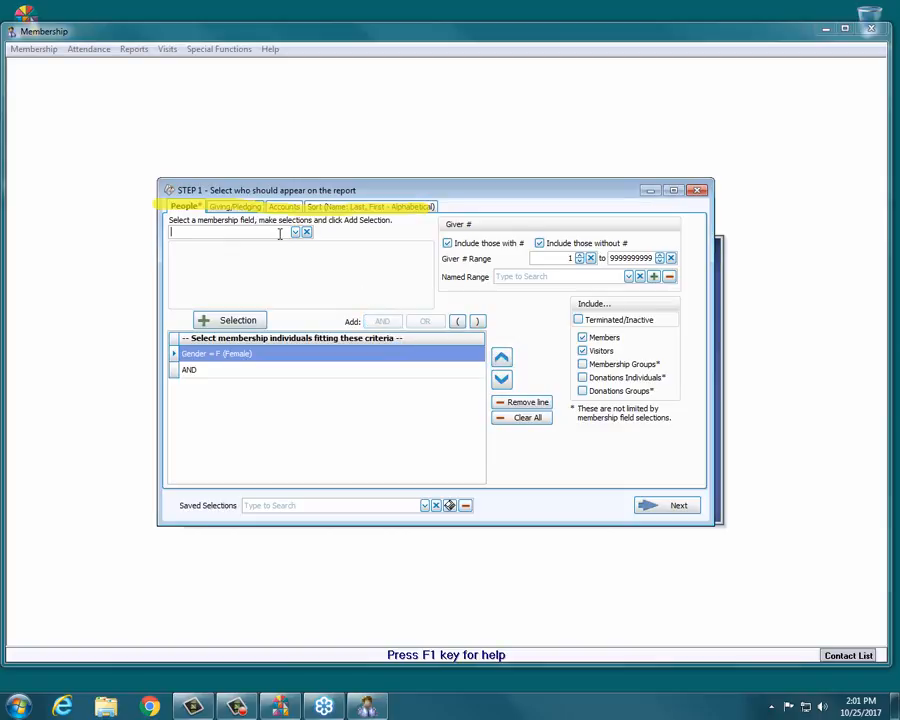
{"action": "type", "text": "age"}
{"action": "left_click", "coordinate": [190, 261]}
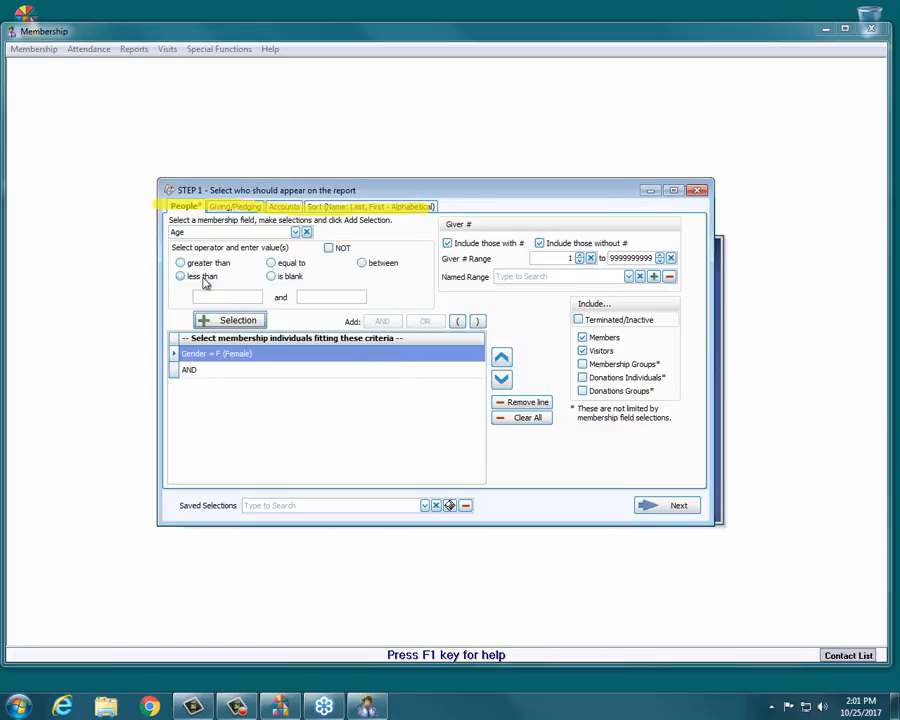
{"action": "left_click", "coordinate": [181, 262]}
{"action": "left_click", "coordinate": [230, 297]}
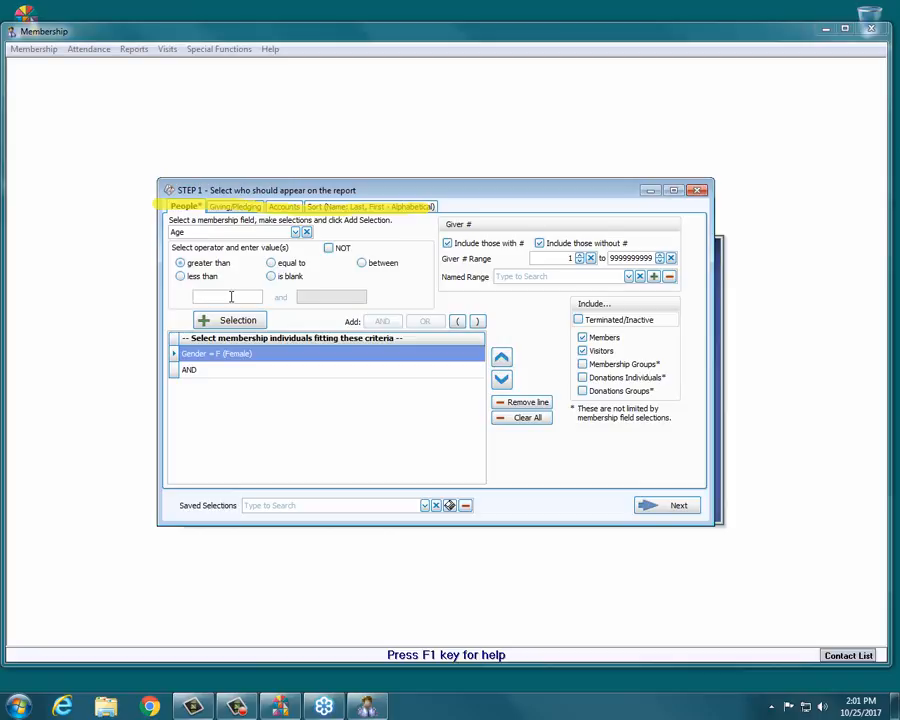
{"action": "type", "text": "18"}
{"action": "left_click", "coordinate": [228, 320]}
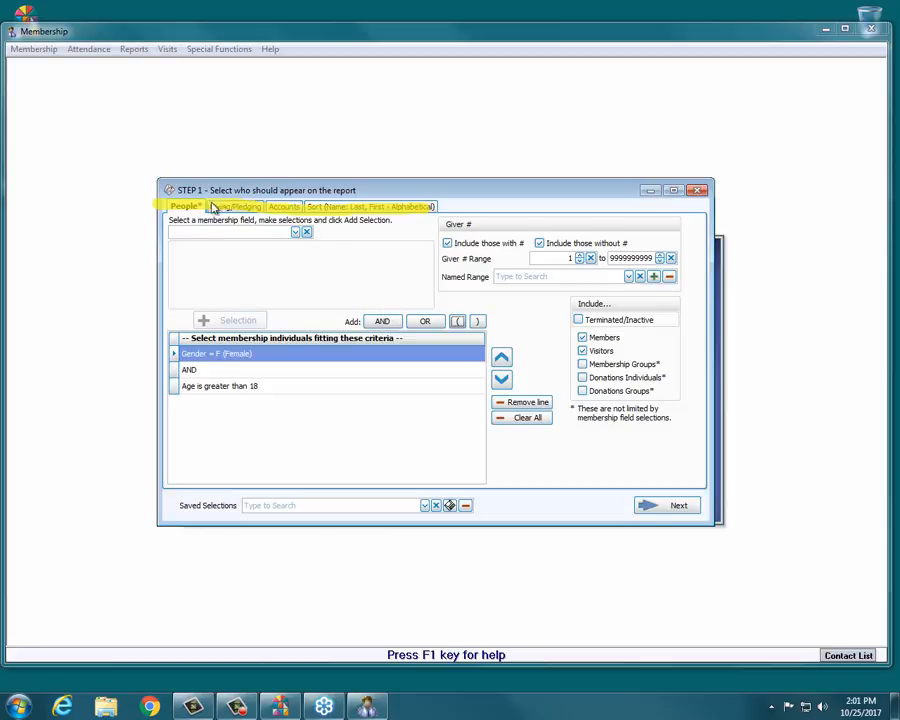
Continue to the layout step and choose the Mail Merge/Export format.
{"action": "left_click", "coordinate": [648, 506]}
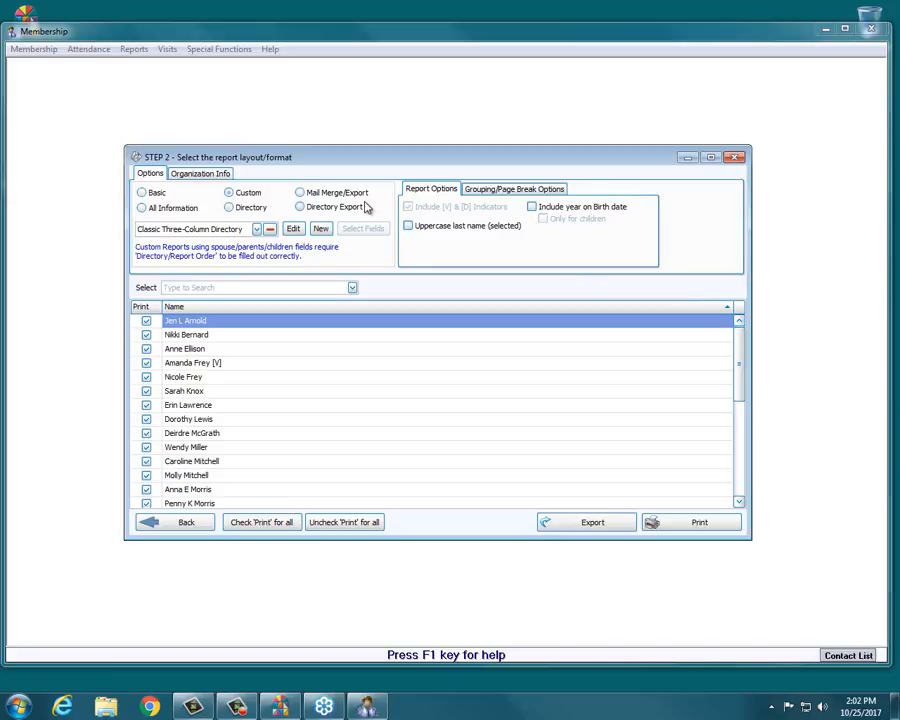
{"action": "left_click", "coordinate": [300, 192]}
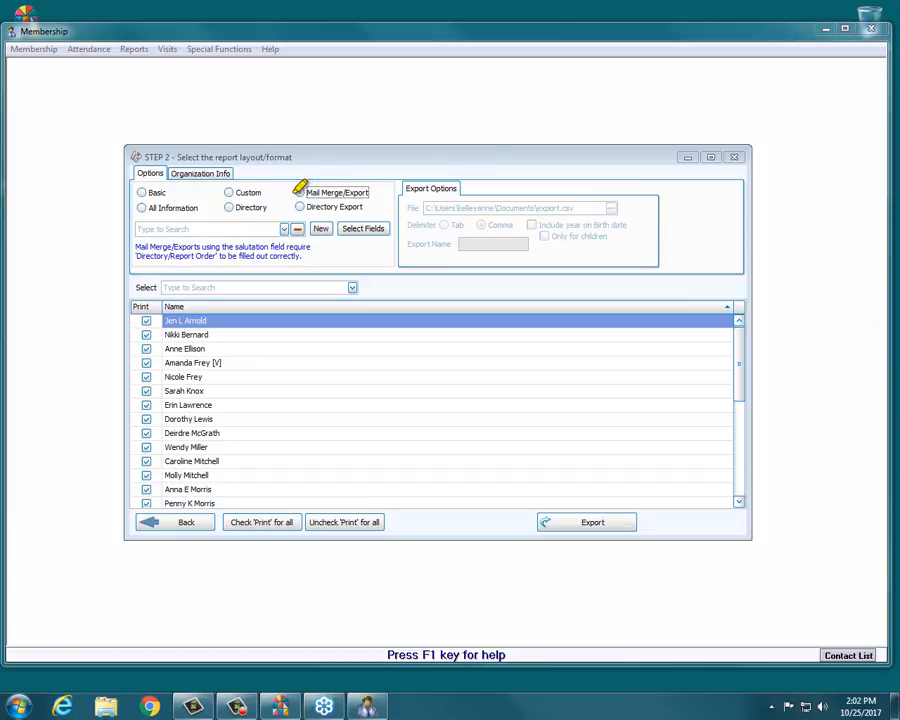
{"action": "mouse_move", "coordinate": [296, 193]}
{"action": "left_mouse_down"}
{"action": "mouse_move", "coordinate": [365, 193]}
{"action": "mouse_move", "coordinate": [293, 188]}
{"action": "mouse_move", "coordinate": [379, 181]}
{"action": "left_mouse_up"}
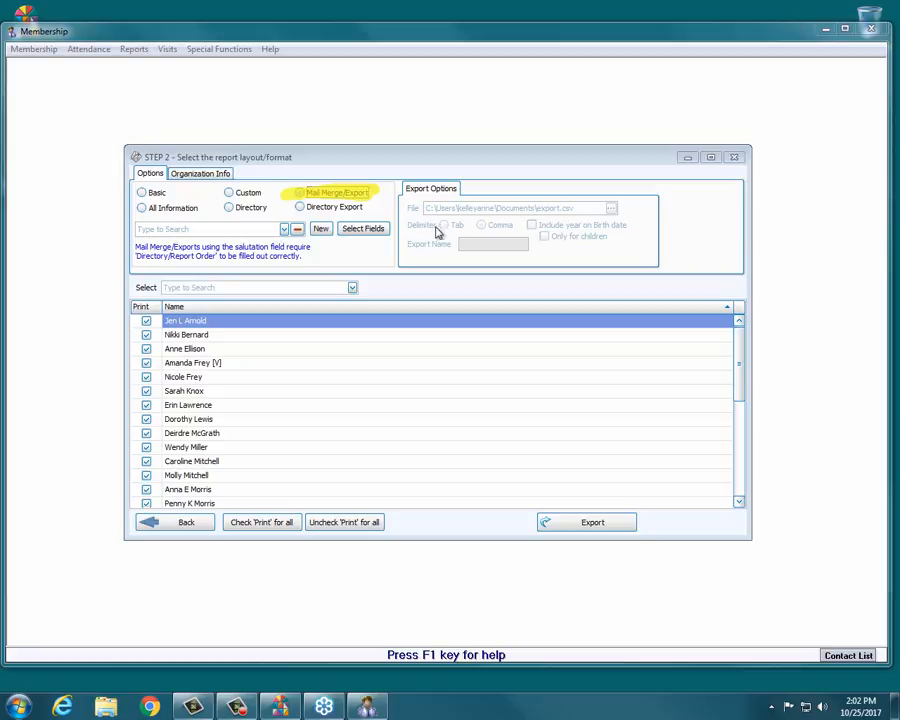
Create a new export named Adult Women.
{"action": "left_click", "coordinate": [321, 229]}
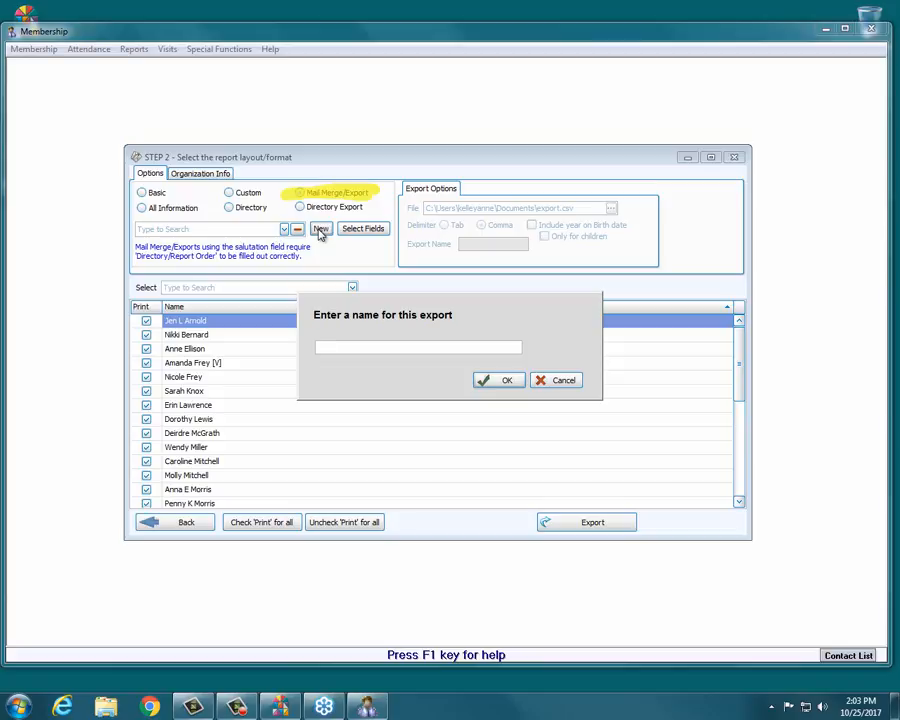
{"action": "type", "text": "Adult Women"}
{"action": "left_click", "coordinate": [510, 383]}
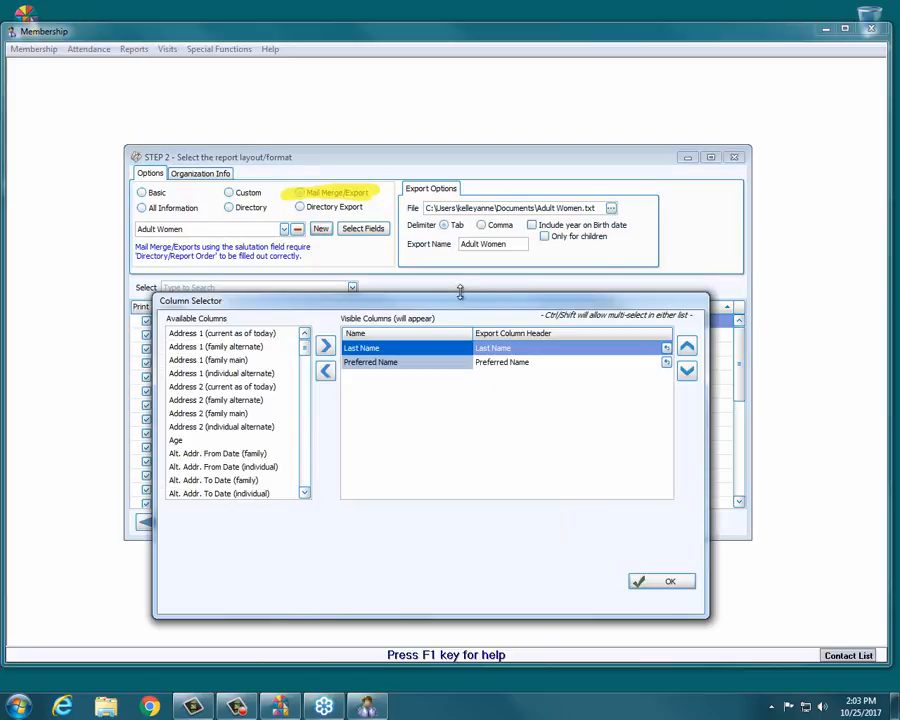
Remove the Preferred Name and Last Name columns from the visible export columns.
{"action": "left_click_drag", "start_coordinate": [460, 291], "coordinate": [458, 189]}
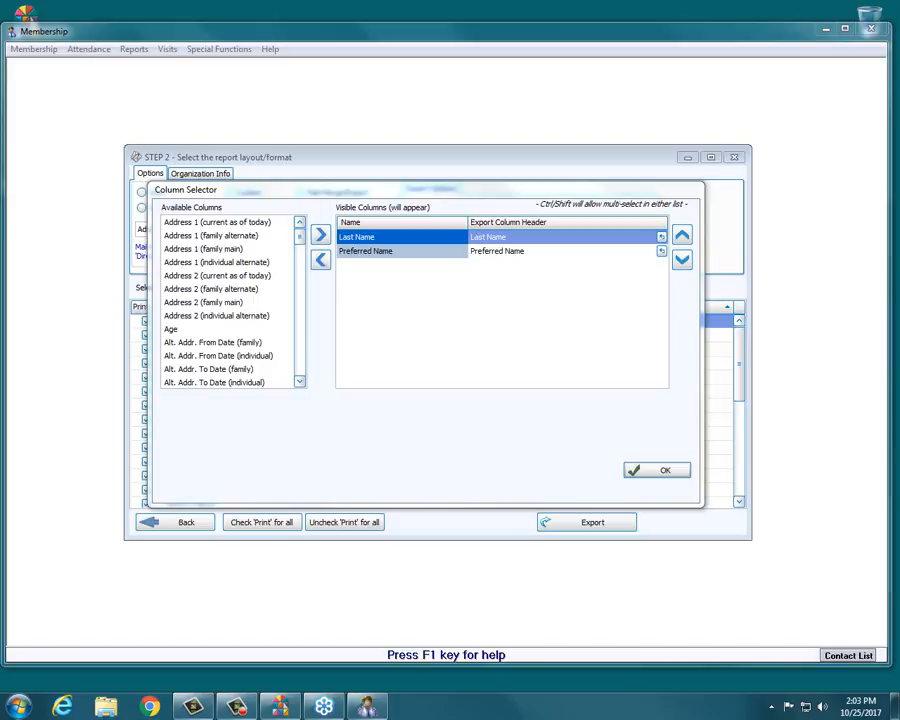
{"action": "left_click", "coordinate": [355, 252]}
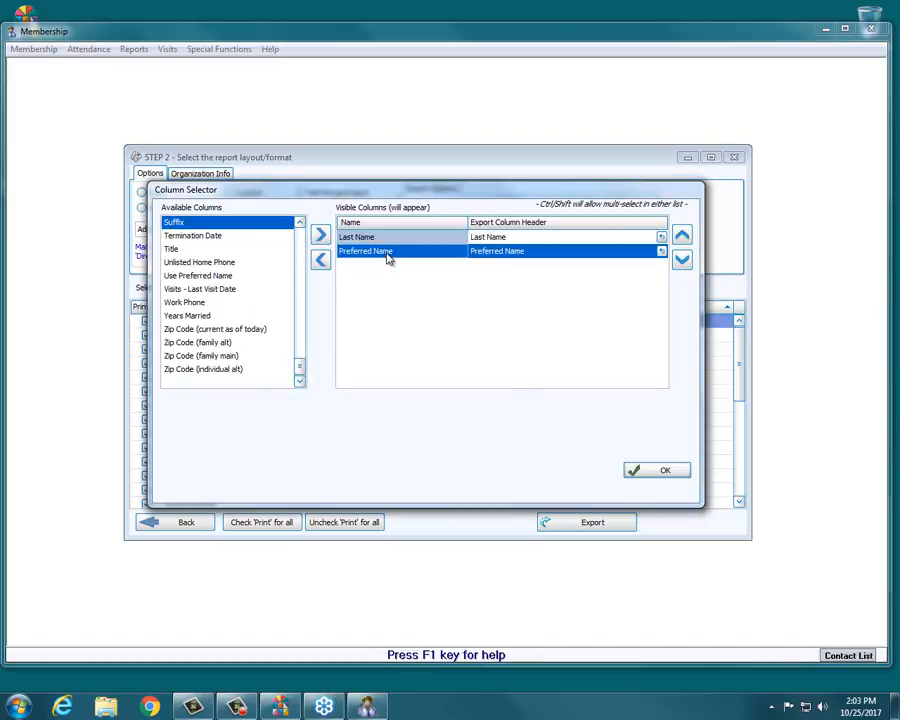
{"action": "left_click", "coordinate": [376, 243]}
{"action": "left_click", "coordinate": [376, 251]}
{"action": "left_click", "coordinate": [321, 261]}
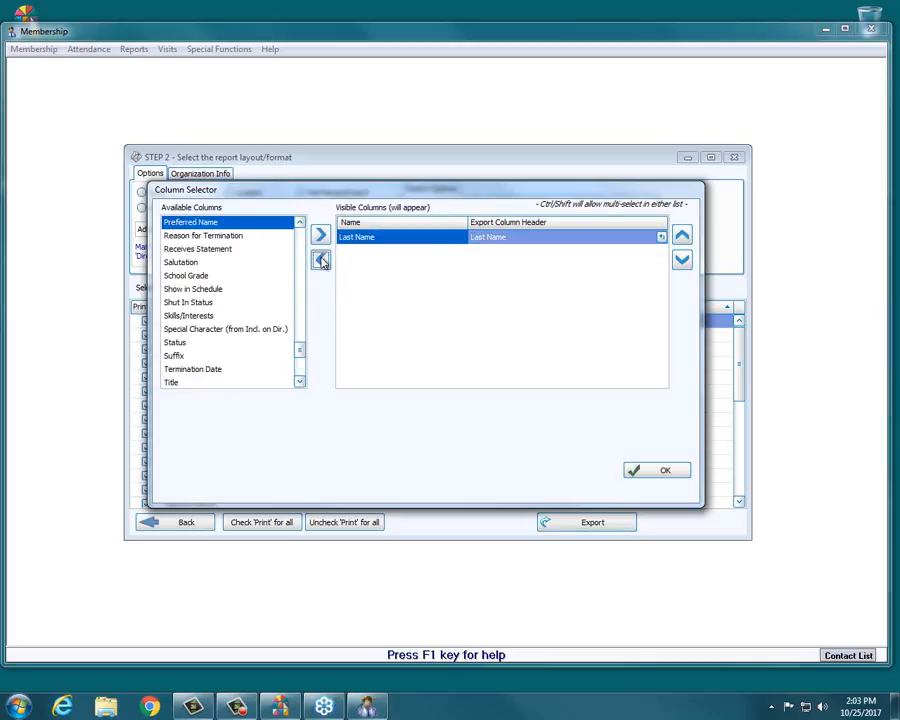
{"action": "double_click", "coordinate": [378, 241]}
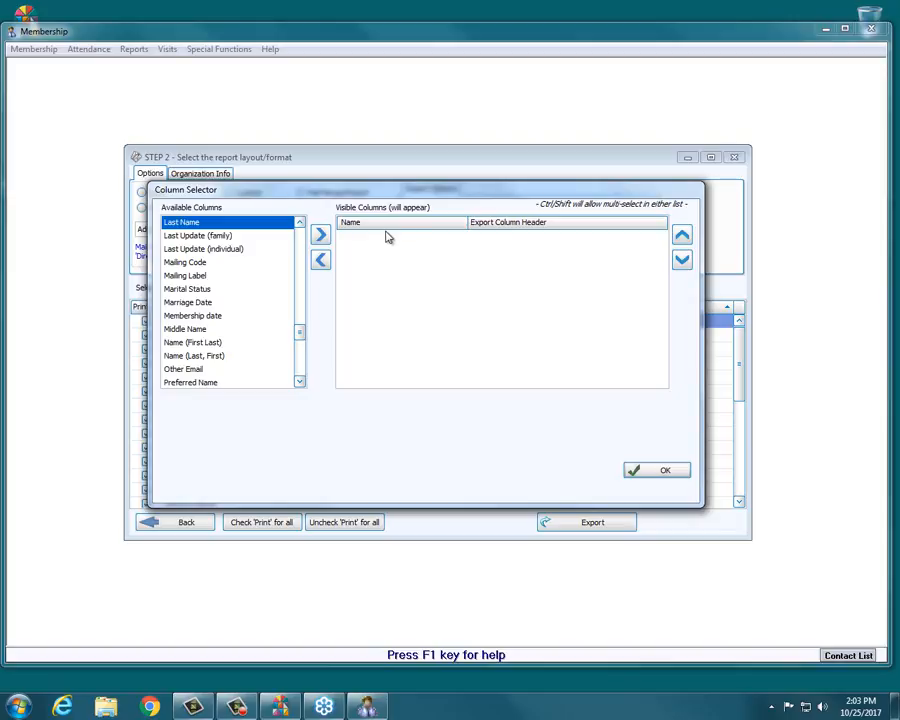
Add the Address 1 and Address 2 (current as of today) columns to the export.
{"action": "left_click_drag", "start_coordinate": [300, 338], "coordinate": [297, 235]}
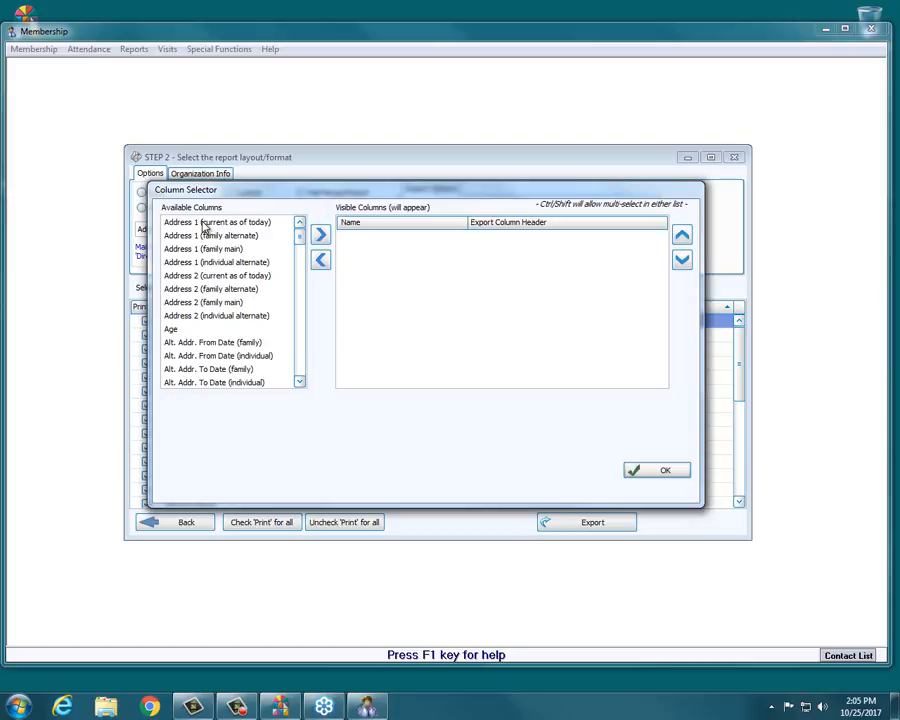
{"action": "double_click", "coordinate": [209, 222]}
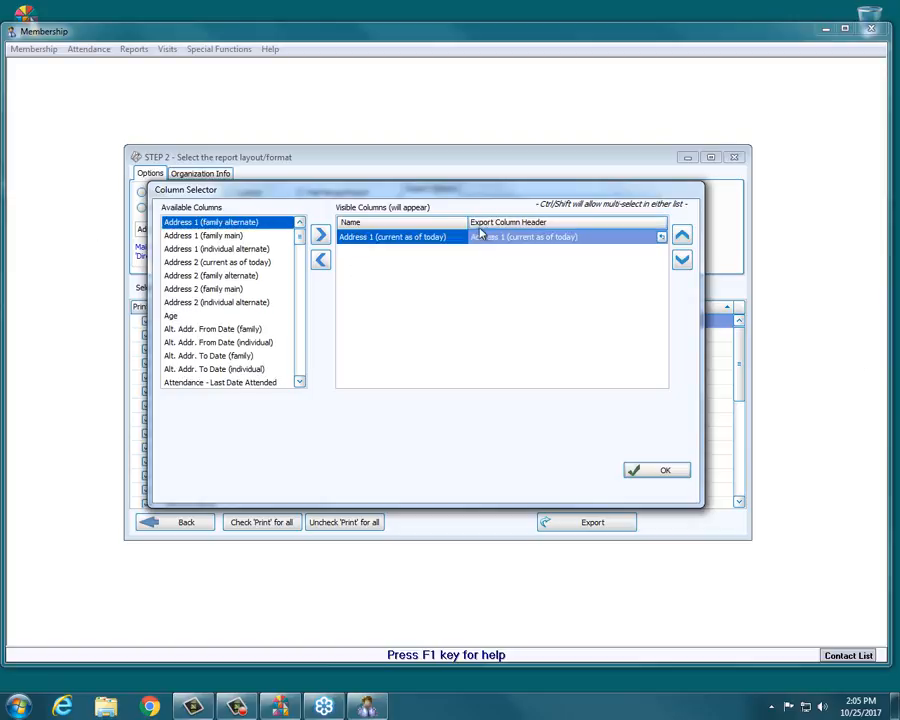
{"action": "left_click", "coordinate": [225, 263]}
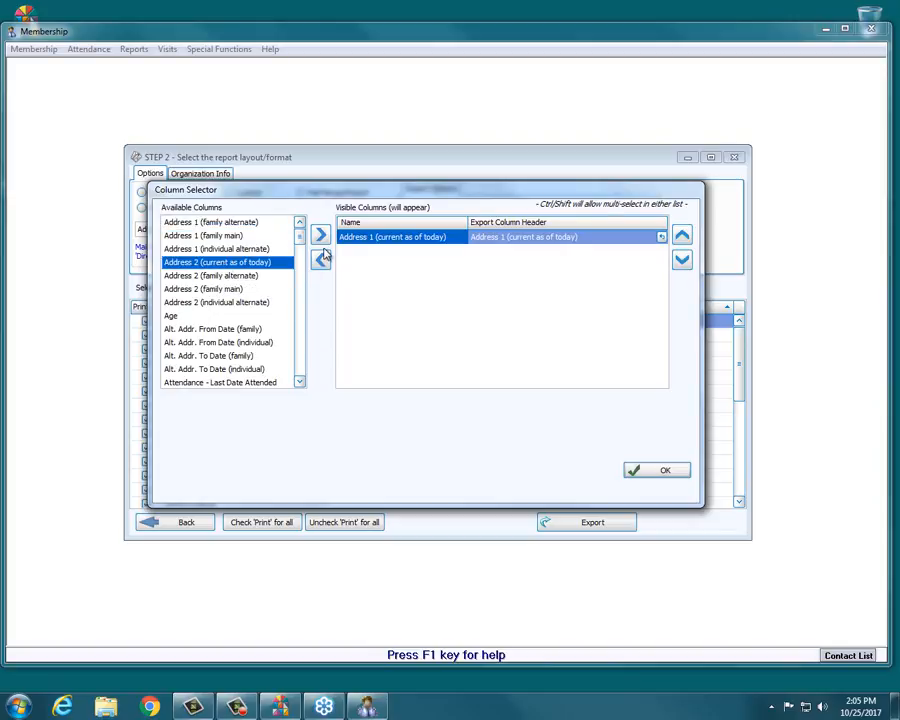
{"action": "left_click", "coordinate": [321, 235]}
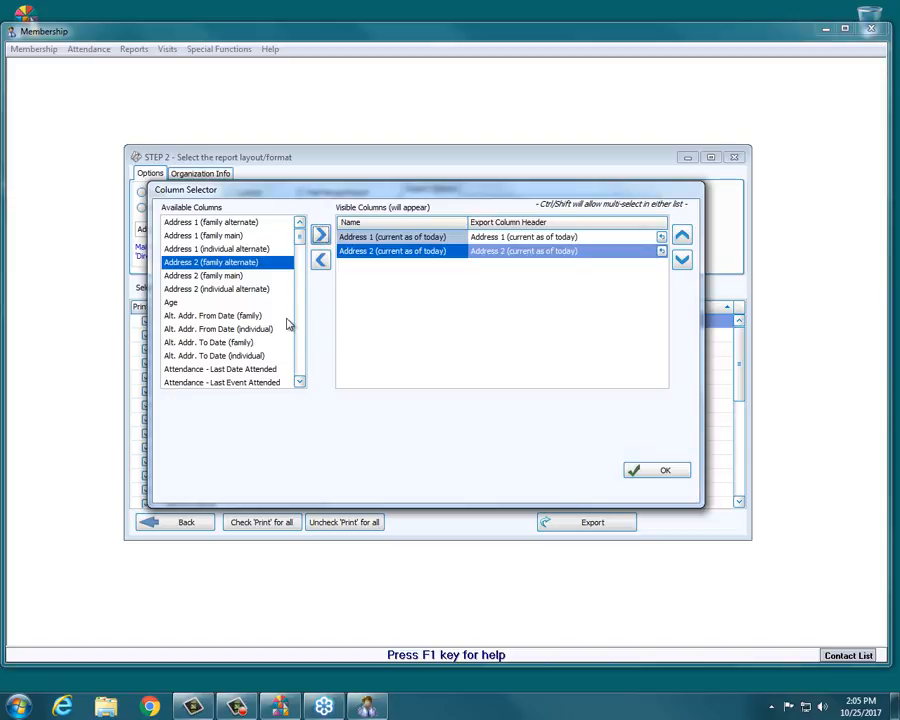
Add the City State and Zip Code (current as of today) columns to the export.
{"action": "left_click_drag", "start_coordinate": [299, 239], "coordinate": [301, 263]}
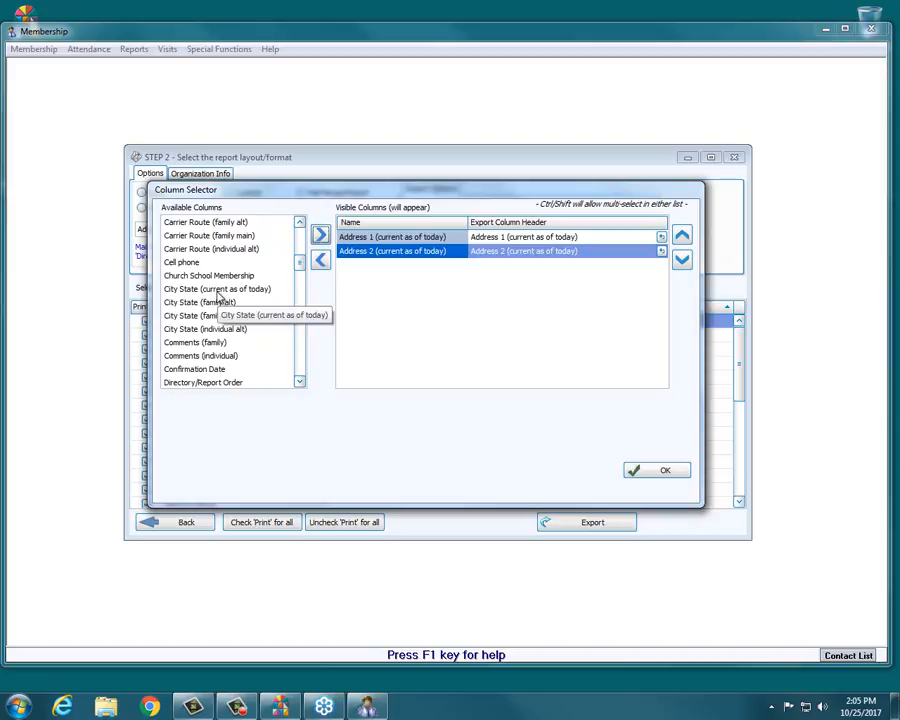
{"action": "double_click", "coordinate": [219, 291]}
{"action": "left_click_drag", "start_coordinate": [300, 264], "coordinate": [302, 378]}
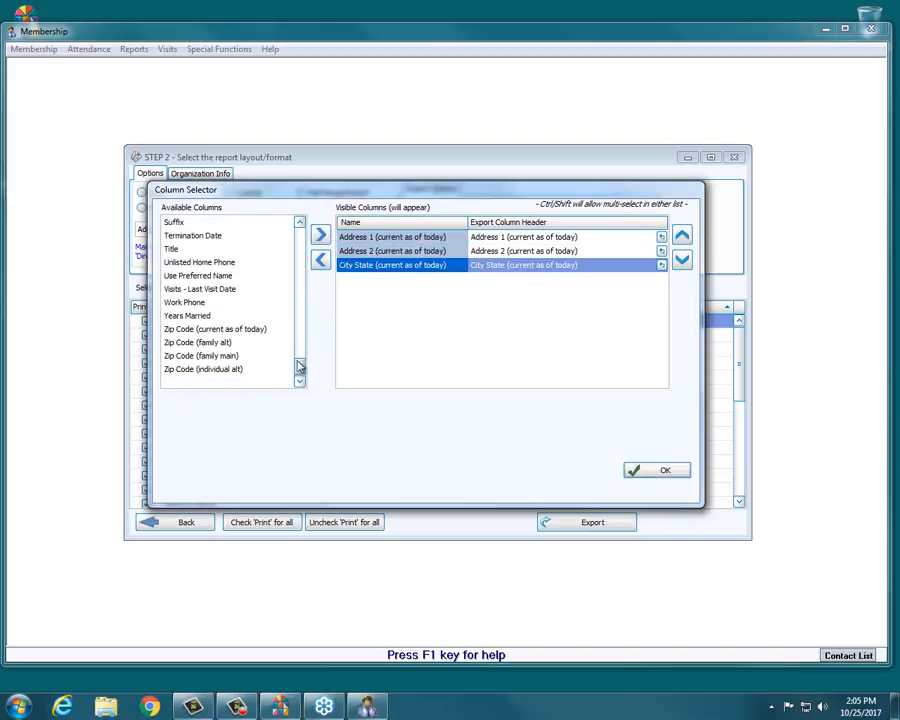
{"action": "left_click", "coordinate": [190, 331]}
{"action": "double_click", "coordinate": [190, 331]}
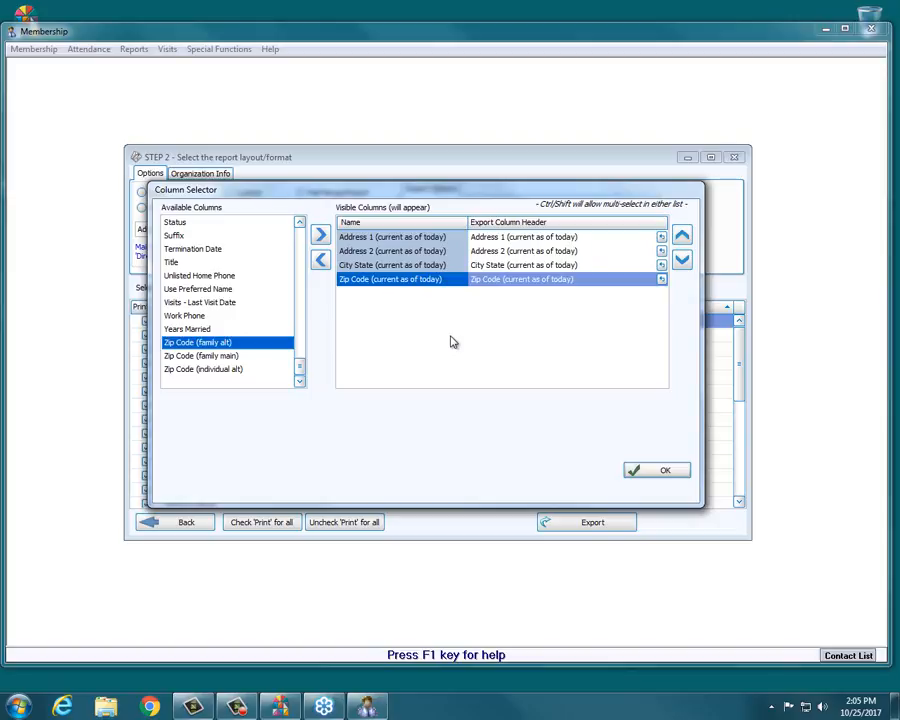
Add the Last Name and First Name columns to the top of the export.
{"action": "left_click", "coordinate": [206, 358]}
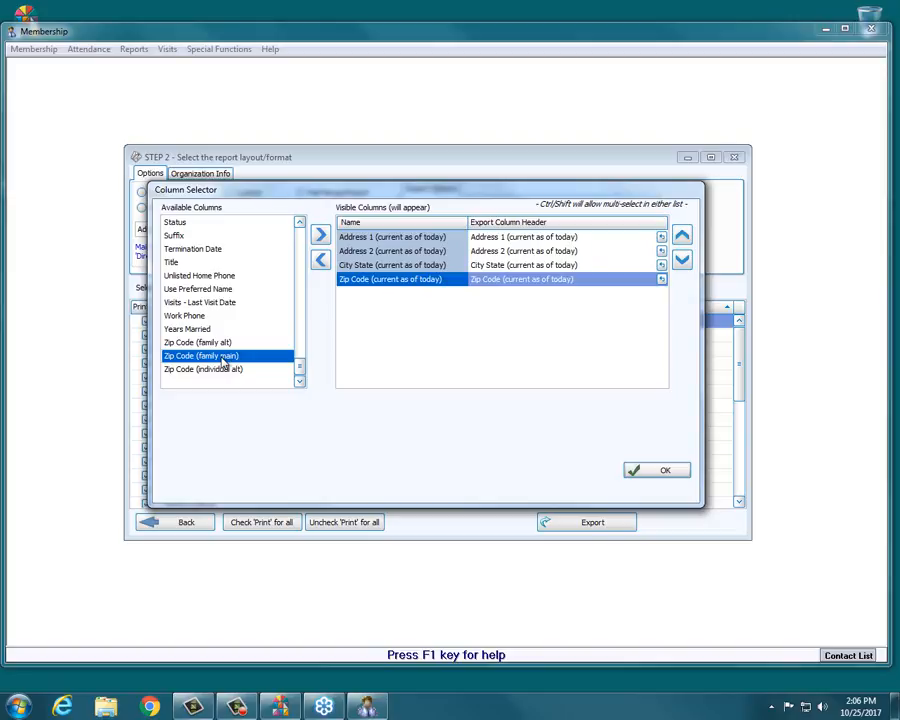
{"action": "left_click_drag", "start_coordinate": [300, 370], "coordinate": [296, 306]}
{"action": "double_click", "coordinate": [178, 315]}
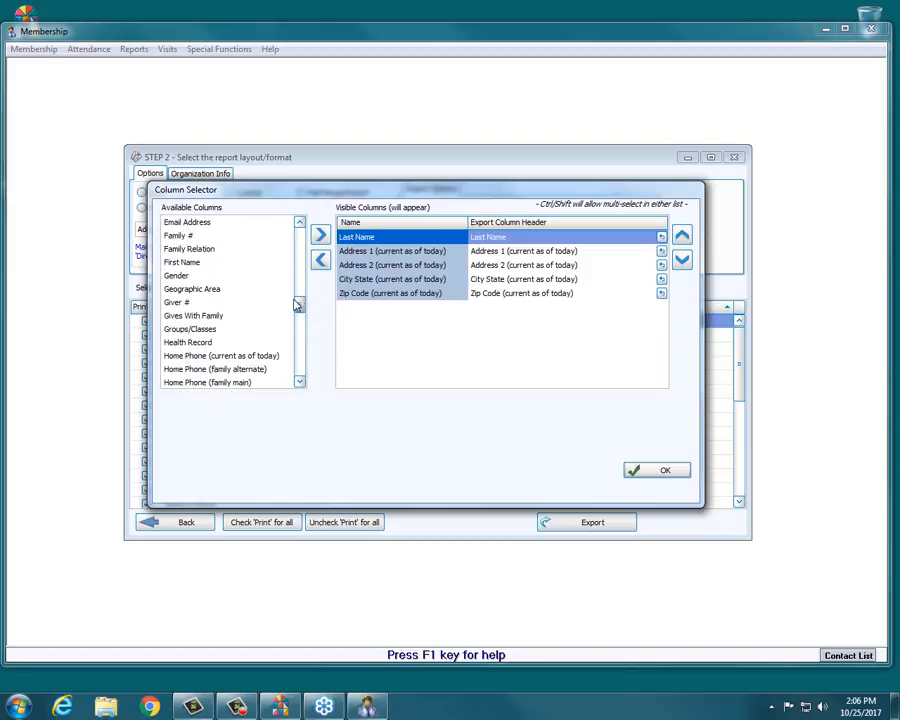
{"action": "double_click", "coordinate": [194, 263]}
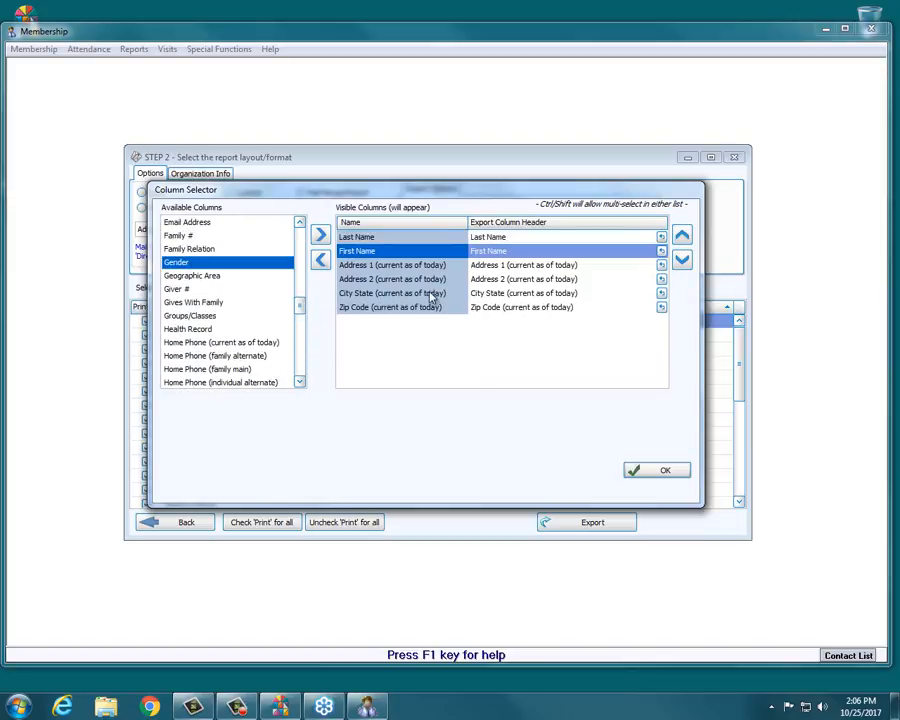
Shorten the Address 1 column's export header to Address 1.
{"action": "left_click", "coordinate": [586, 264]}
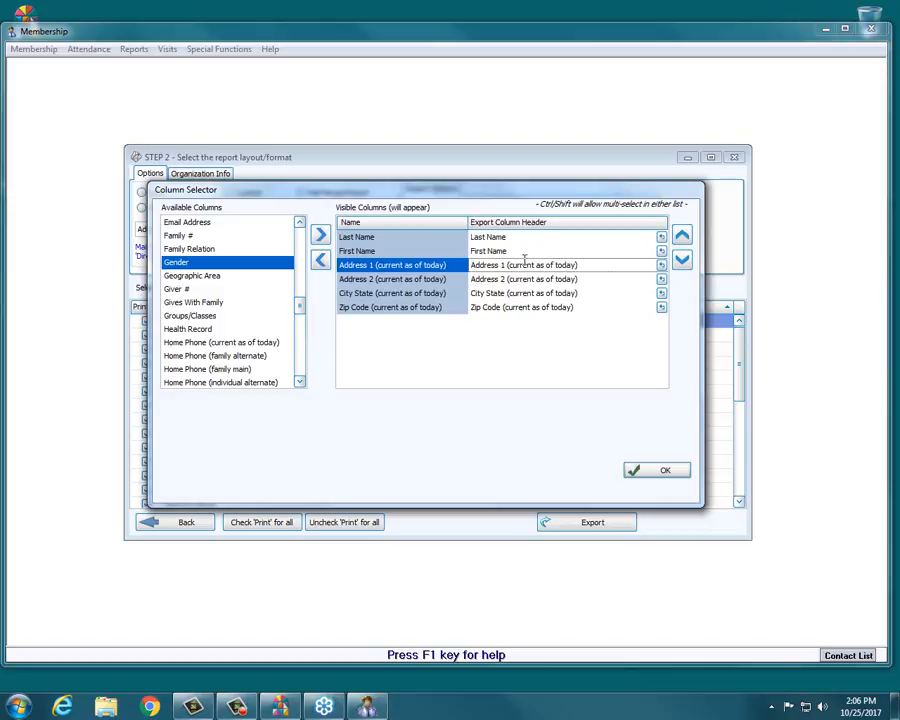
{"action": "left_click_drag", "start_coordinate": [580, 265], "coordinate": [508, 266]}
{"action": "left_click", "coordinate": [589, 264]}
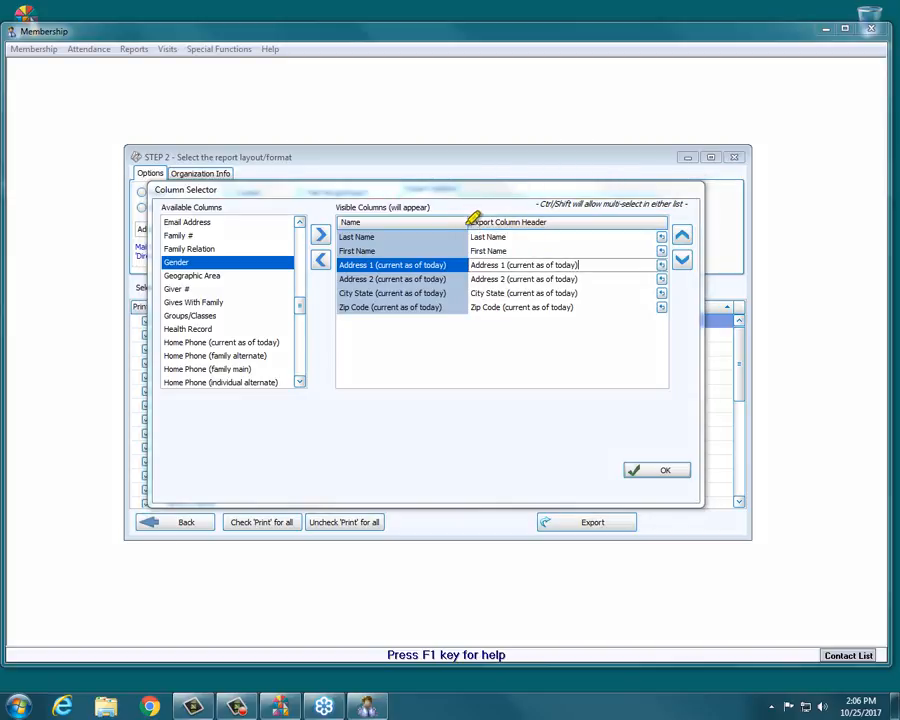
{"action": "left_click_drag", "start_coordinate": [466, 222], "coordinate": [555, 222]}
{"action": "left_click_drag", "start_coordinate": [639, 263], "coordinate": [500, 262]}
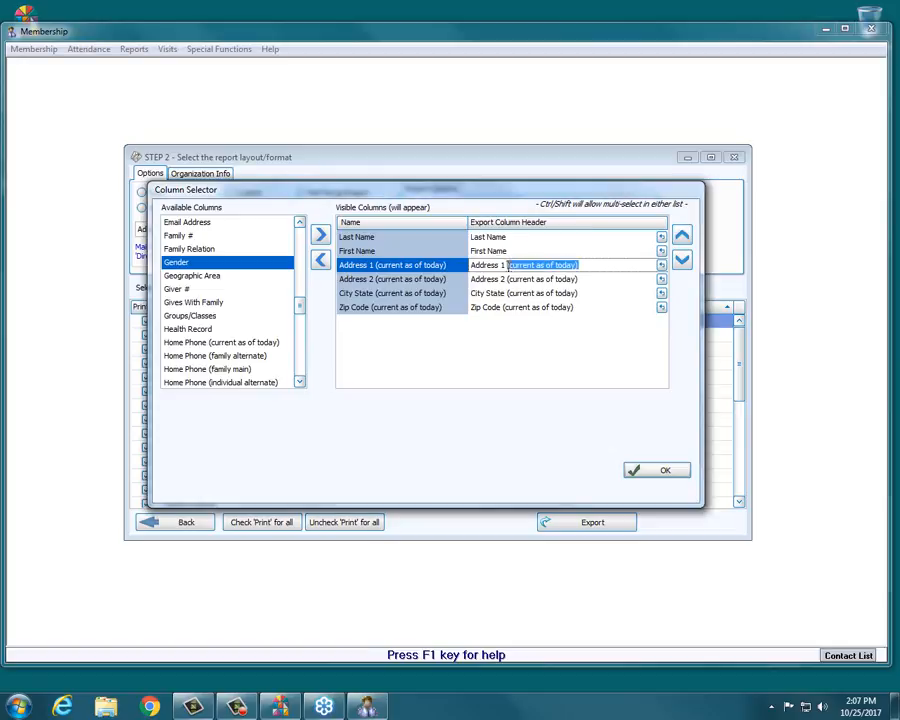
{"action": "key", "text": "BackSpace"}
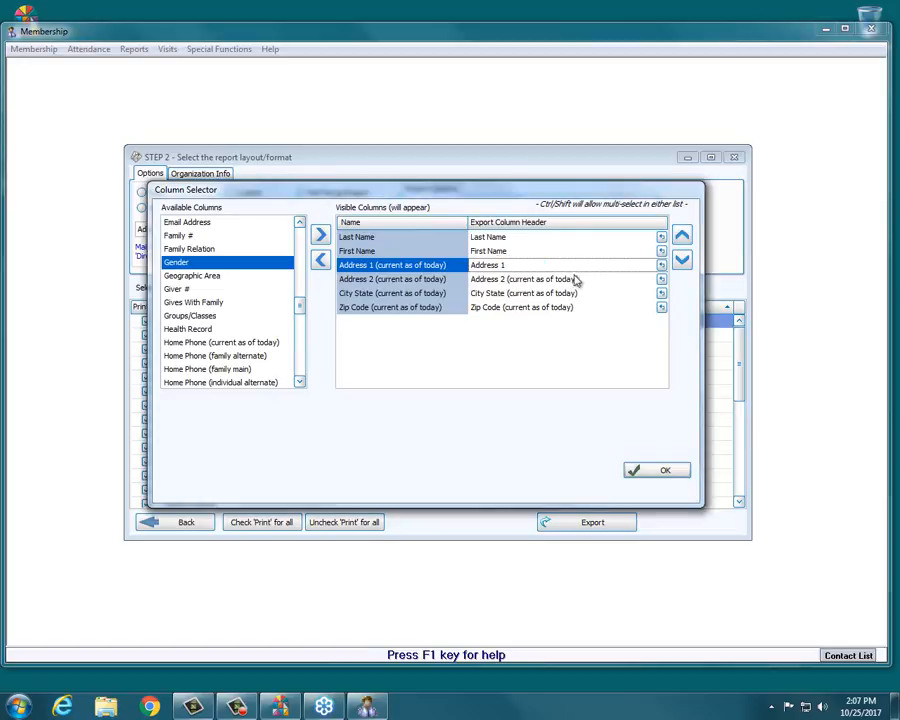
Shorten the Address 2 column's export header to Address 2.
{"action": "left_click", "coordinate": [584, 279]}
{"action": "left_click_drag", "start_coordinate": [584, 279], "coordinate": [513, 282]}
{"action": "key", "text": "BackSpace"}
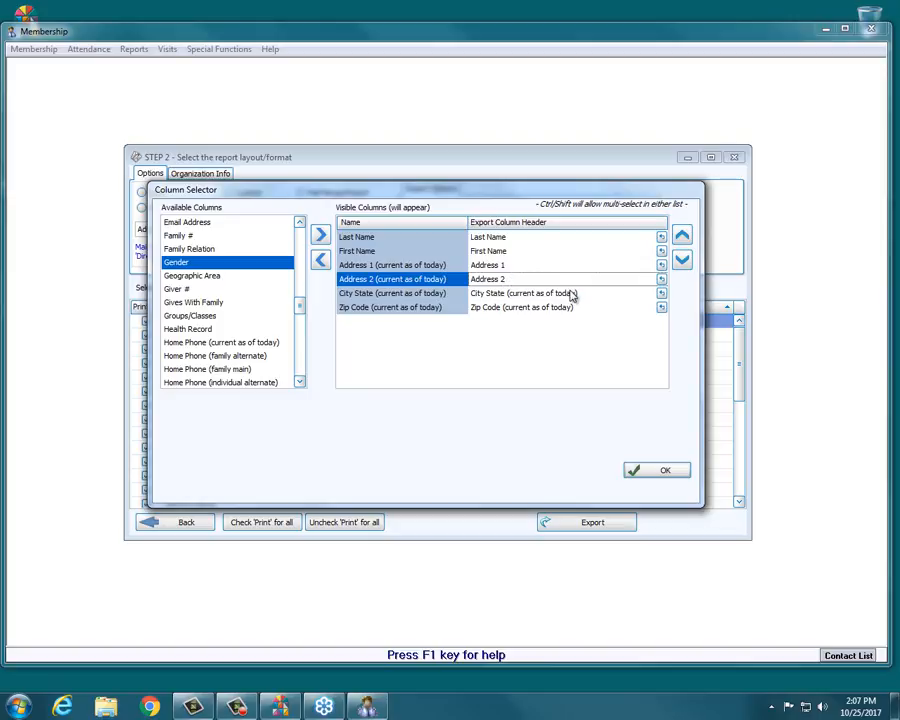
Shorten the City State column's export header to City State.
{"action": "left_click", "coordinate": [591, 294]}
{"action": "left_click_drag", "start_coordinate": [591, 294], "coordinate": [501, 293]}
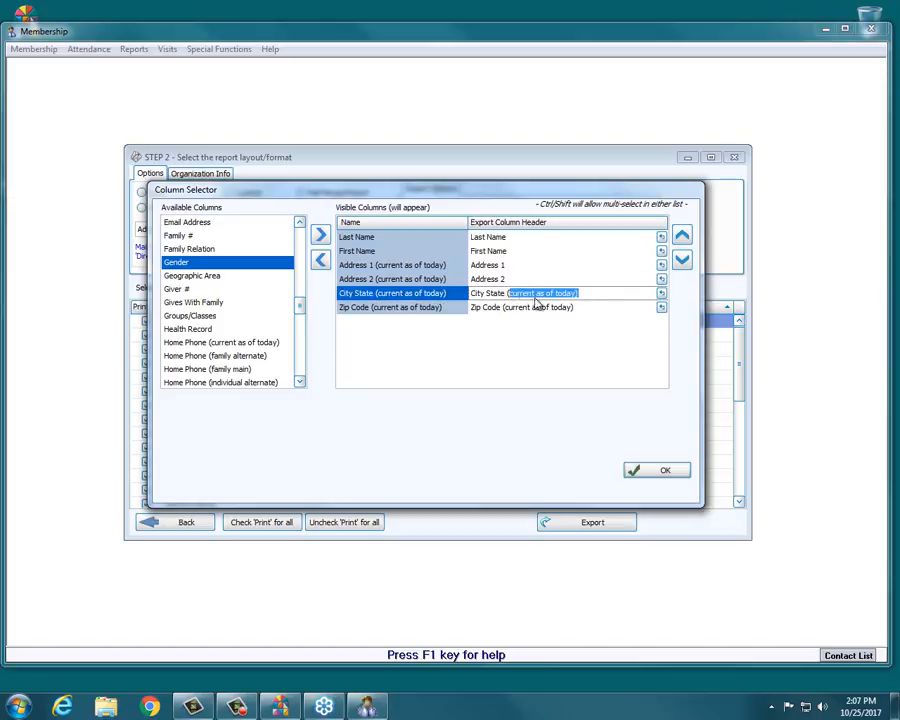
{"action": "key", "text": "BackSpace"}
Shorten the Zip Code column's export header to Zip Code.
{"action": "left_click", "coordinate": [585, 307]}
{"action": "key", "text": "BackSpace"}
{"action": "key", "text": "BackSpace"}
{"action": "key", "text": "BackSpace"}
{"action": "key", "text": "BackSpace"}
{"action": "key", "text": "BackSpace"}
{"action": "key", "text": "BackSpace"}
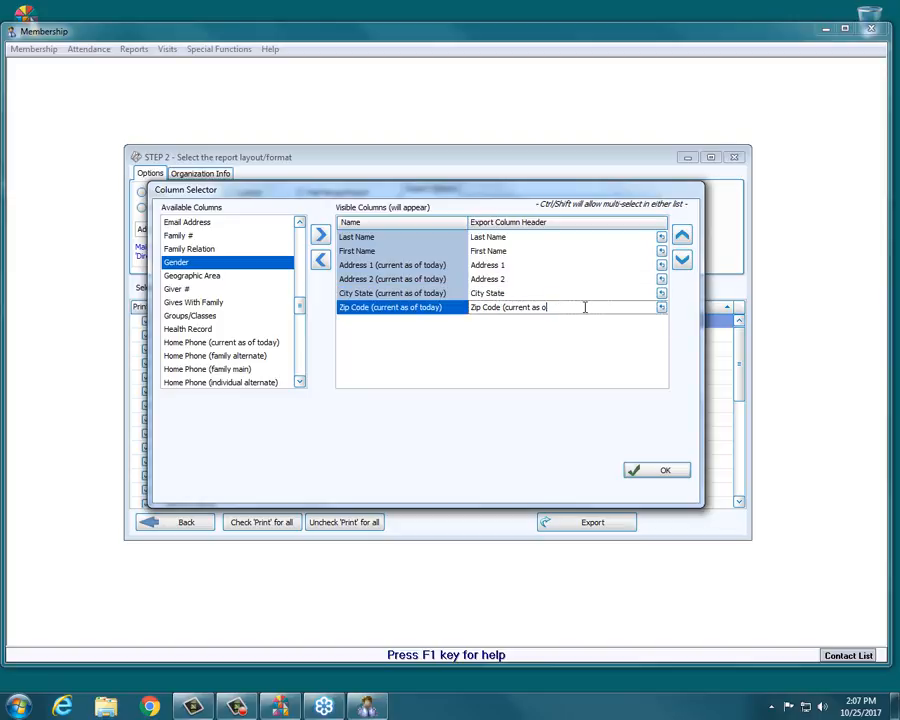
{"action": "key", "text": "BackSpace"}
{"action": "key", "text": "BackSpace"}
{"action": "key", "text": "BackSpace"}
{"action": "key", "text": "BackSpace"}
{"action": "key", "text": "BackSpace"}
{"action": "key", "text": "BackSpace"}
{"action": "key", "text": "BackSpace"}
{"action": "key", "text": "BackSpace"}
{"action": "key", "text": "BackSpace"}
{"action": "key", "text": "BackSpace"}
{"action": "key", "text": "BackSpace"}
{"action": "key", "text": "BackSpace"}
{"action": "key", "text": "Up"}
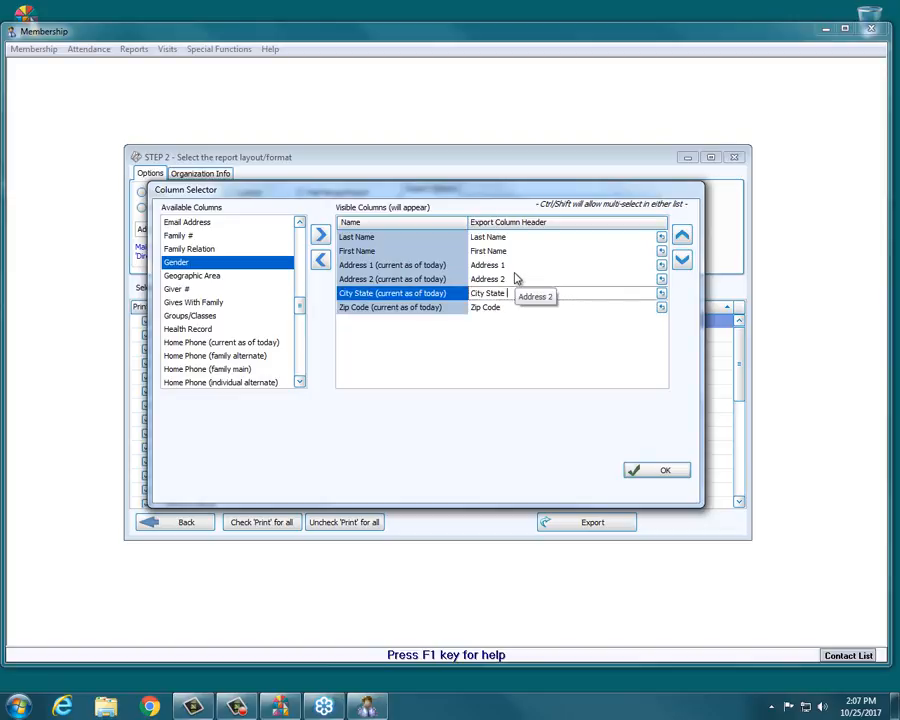
{"action": "left_click", "coordinate": [516, 281]}
{"action": "key", "text": "Down"}
{"action": "key", "text": "Down"}
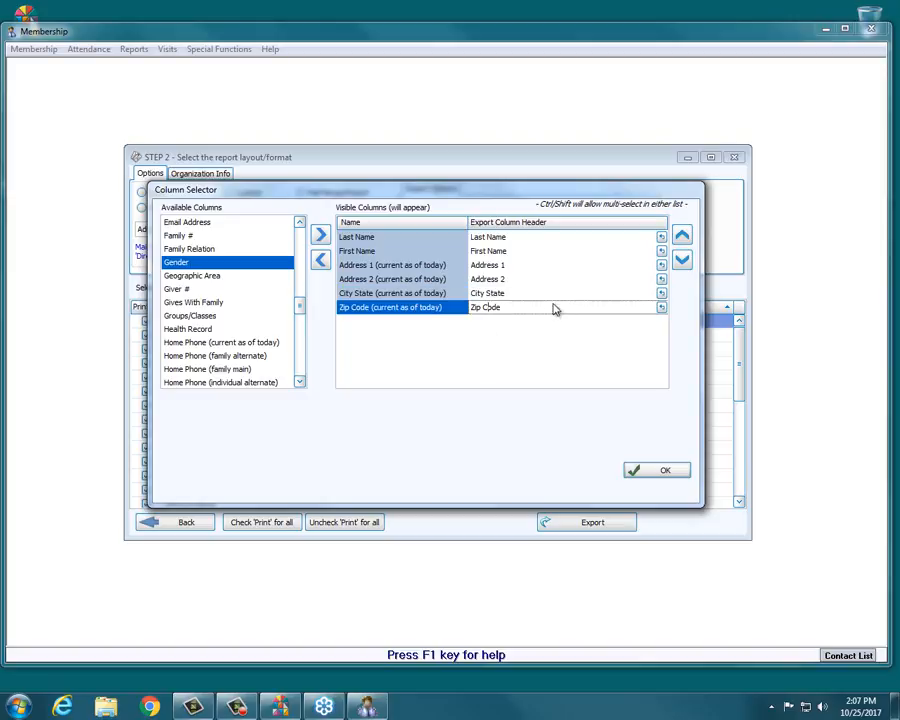
Reset the Zip Code column's header to its default name and confirm the column selection.
{"action": "left_click", "coordinate": [662, 309]}
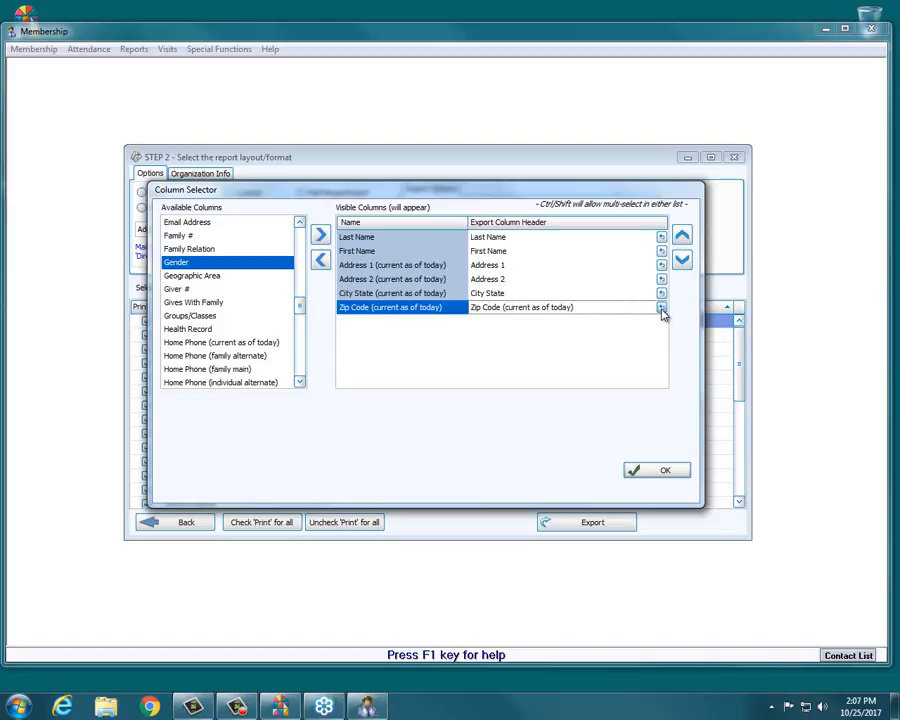
{"action": "mouse_move", "coordinate": [592, 312]}
{"action": "left_mouse_down"}
{"action": "mouse_move", "coordinate": [510, 310]}
{"action": "mouse_move", "coordinate": [608, 311]}
{"action": "left_mouse_up"}
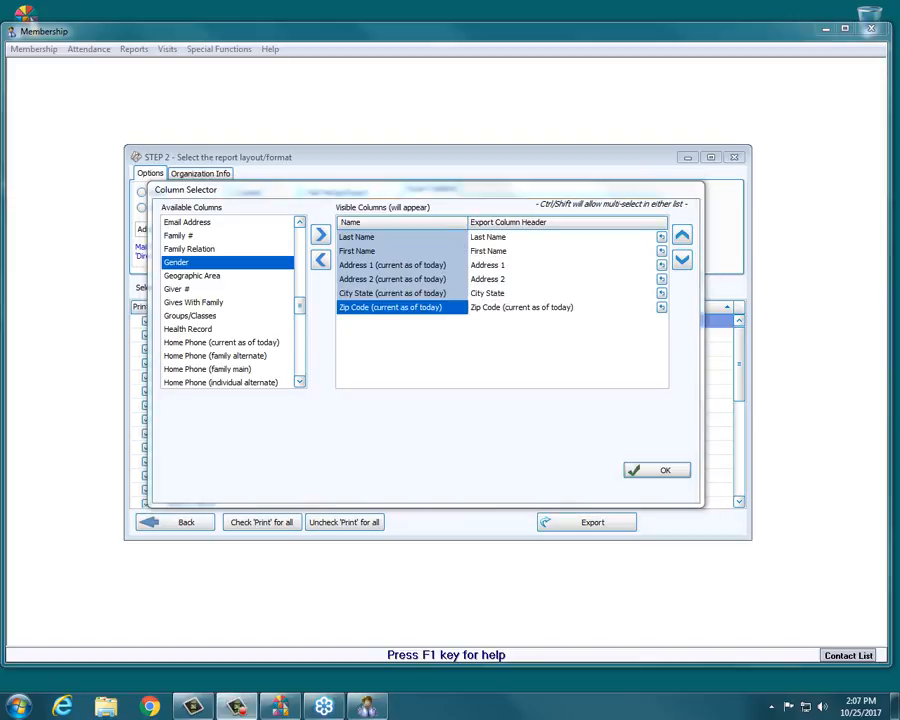
{"action": "left_click", "coordinate": [638, 470]}
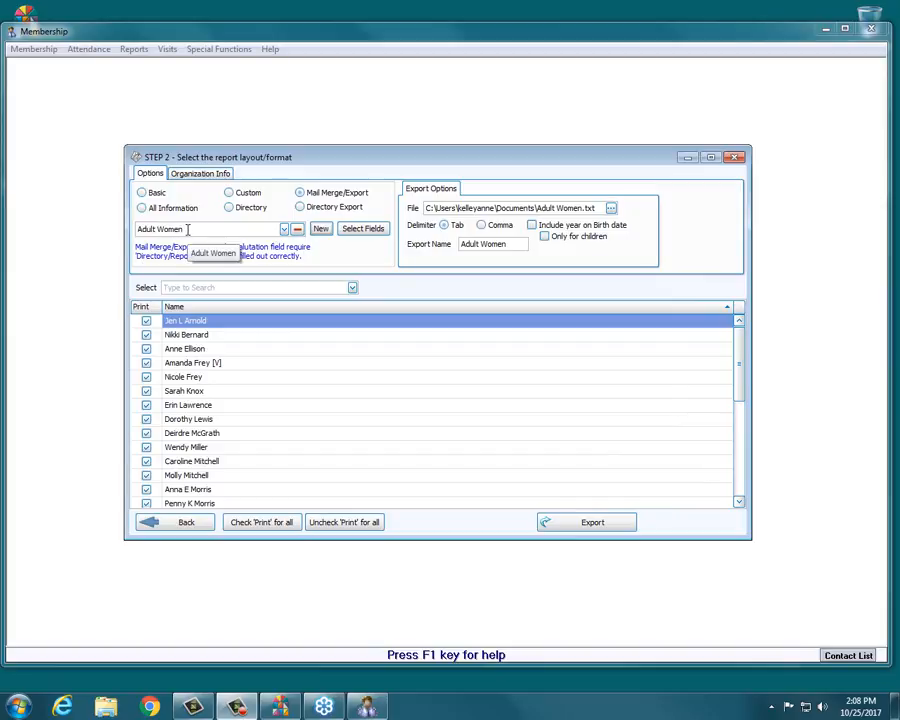
{"action": "left_click", "coordinate": [284, 229]}
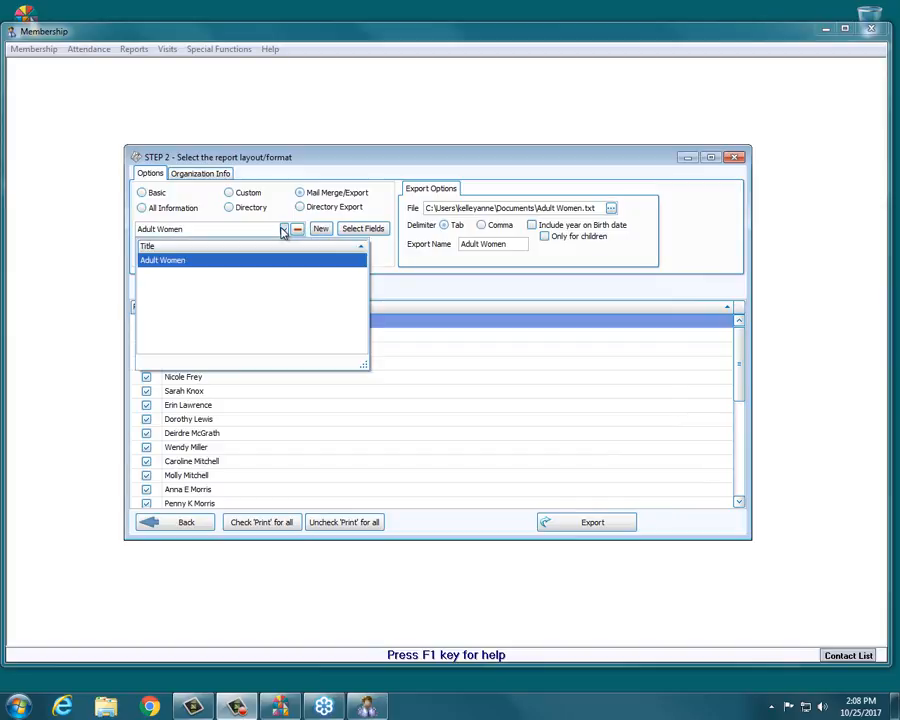
{"action": "left_click", "coordinate": [284, 230]}
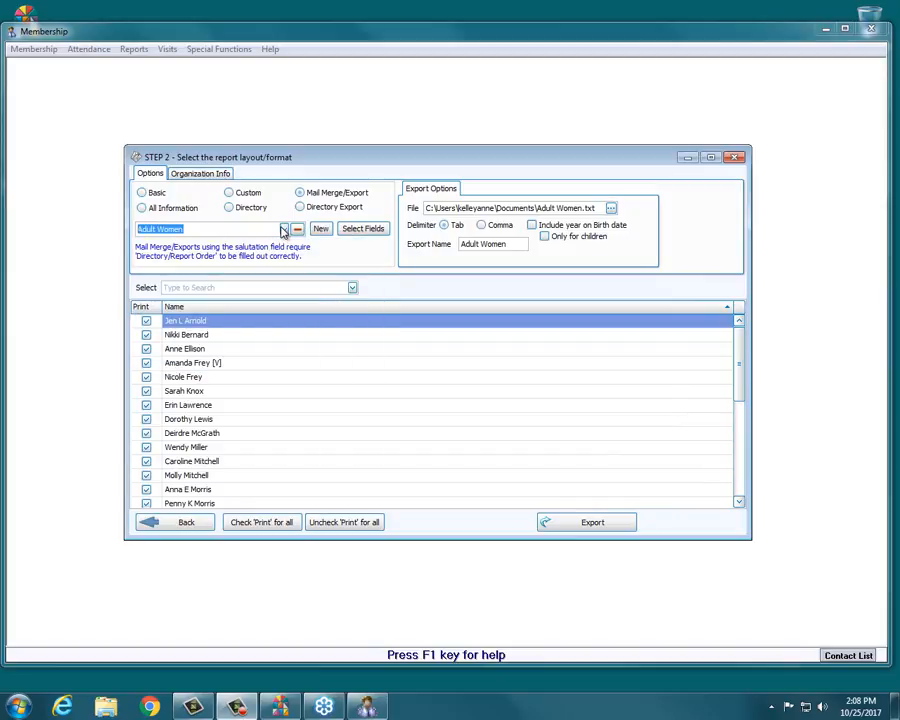
{"action": "left_click", "coordinate": [284, 230]}
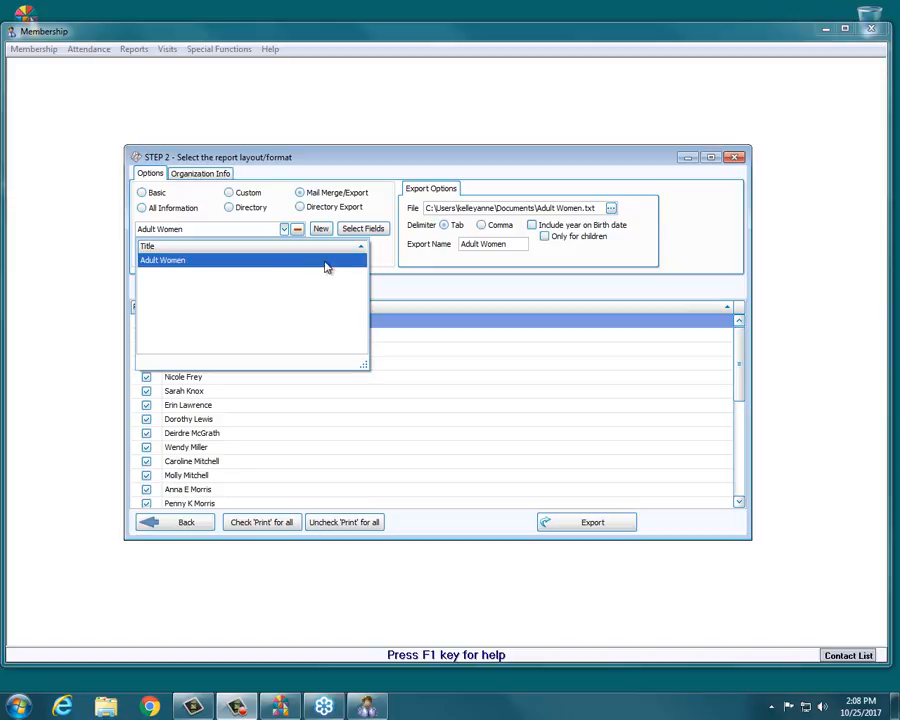
{"action": "left_click", "coordinate": [284, 230]}
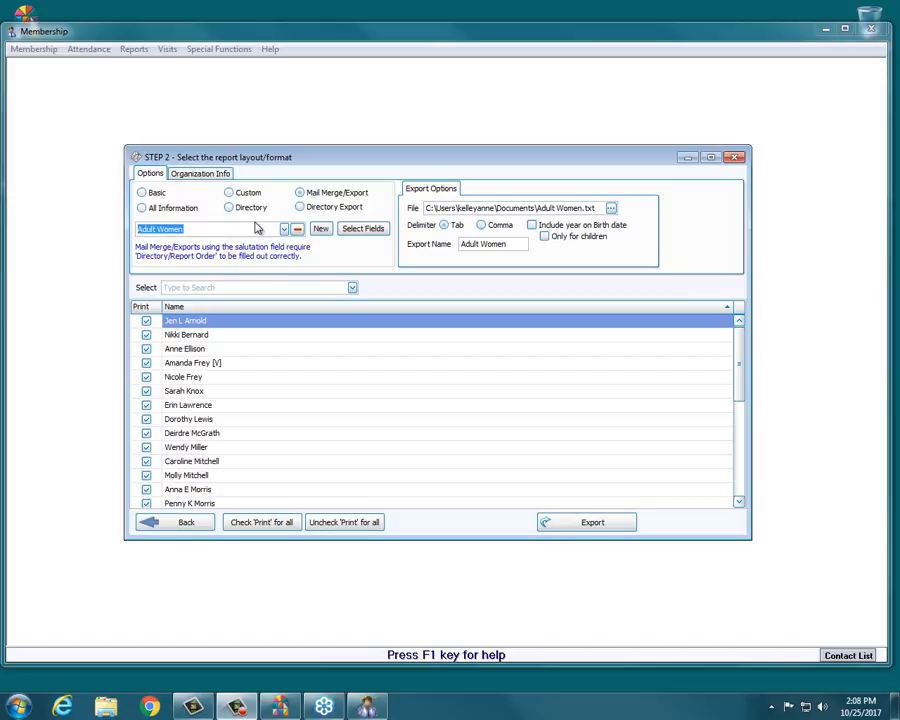
Reopen the export's field selection and add the Age column.
{"action": "left_click", "coordinate": [362, 232]}
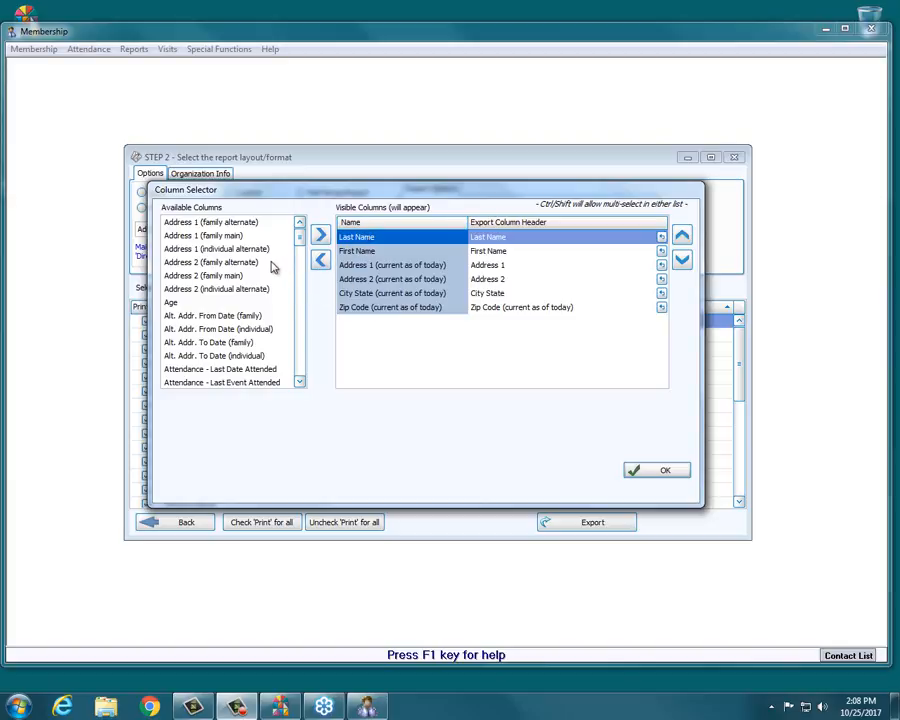
{"action": "left_click", "coordinate": [188, 304]}
{"action": "double_click", "coordinate": [188, 304]}
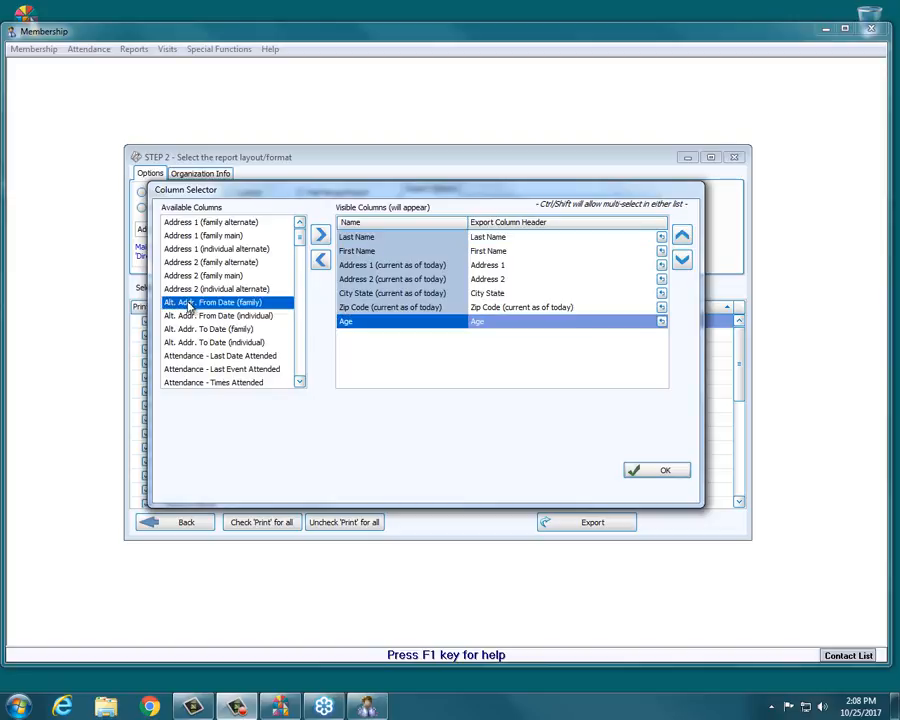
Move the Age column to sit directly below First Name and confirm the columns.
{"action": "left_click", "coordinate": [682, 236]}
{"action": "left_click", "coordinate": [682, 236]}
{"action": "left_click", "coordinate": [682, 236]}
{"action": "left_click", "coordinate": [682, 236]}
{"action": "left_click", "coordinate": [682, 236]}
{"action": "left_click", "coordinate": [682, 259]}
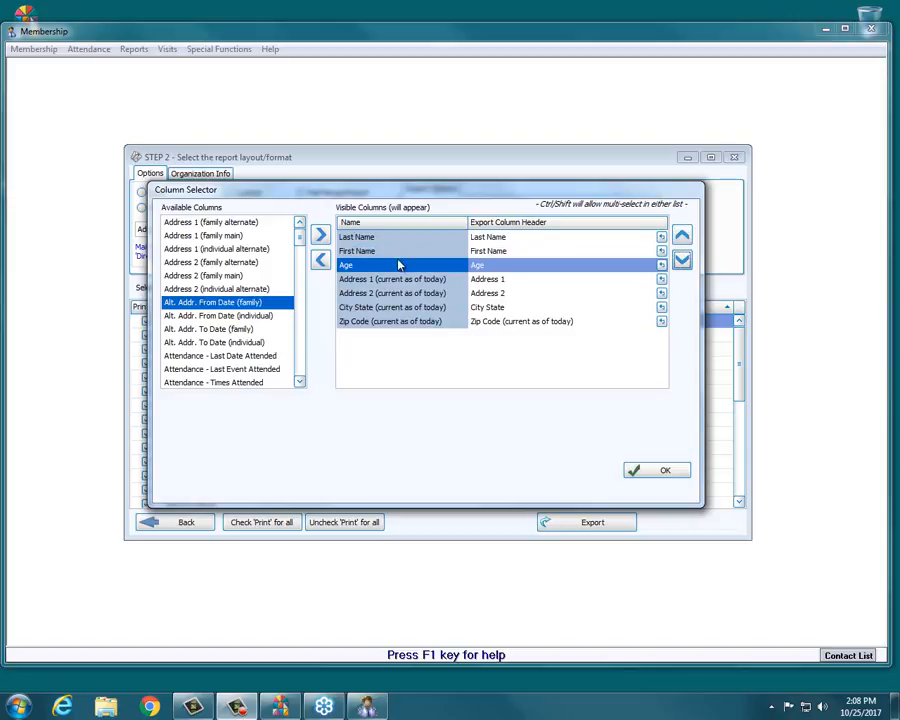
{"action": "left_click", "coordinate": [495, 280]}
{"action": "key", "text": "Up"}
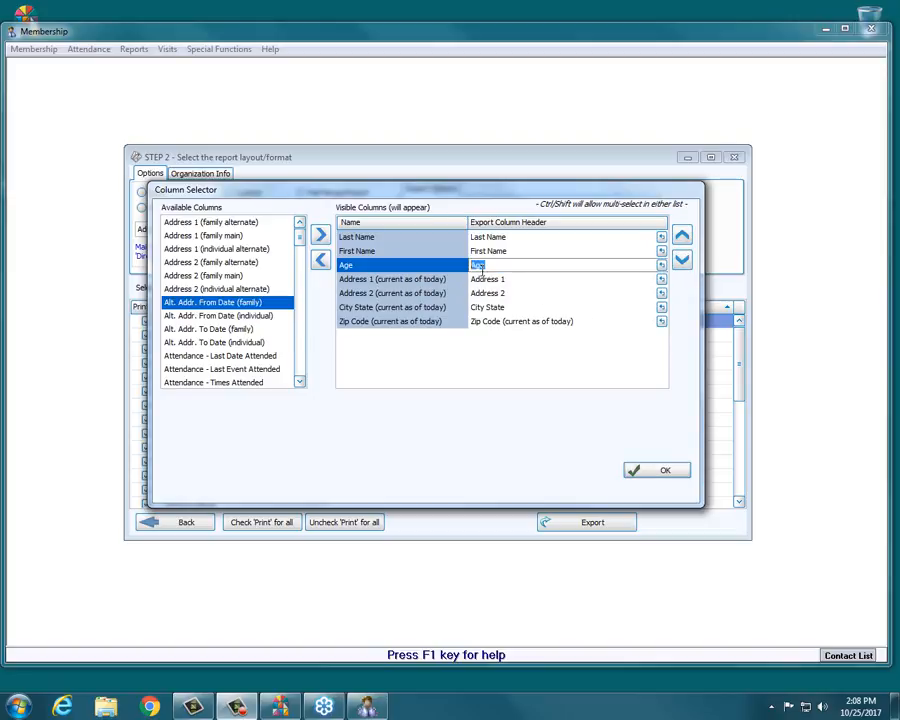
{"action": "key", "text": "Down"}
{"action": "key", "text": "Up"}
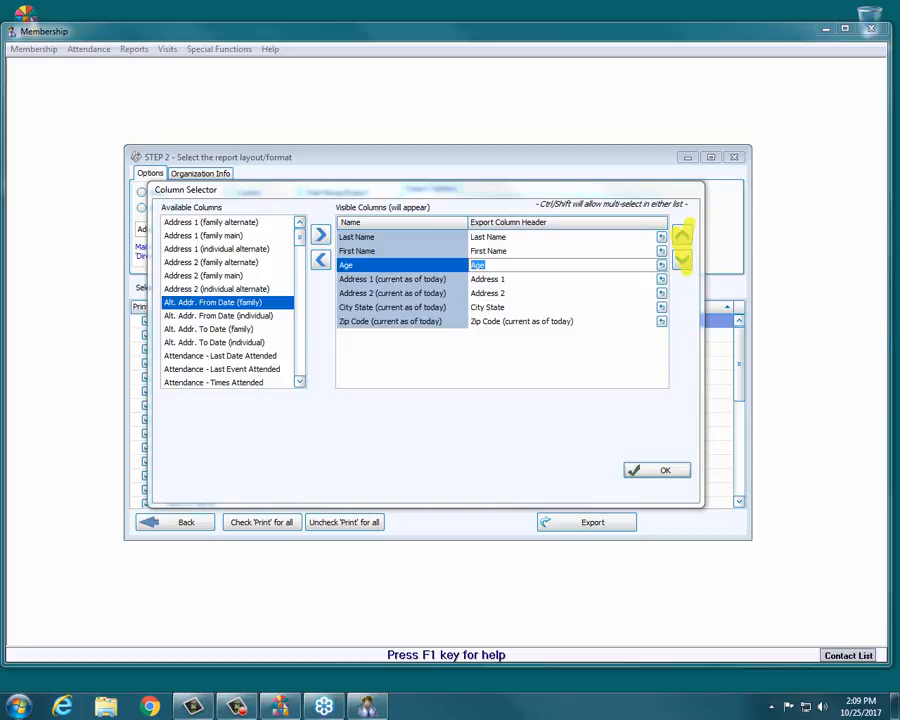
{"action": "left_click", "coordinate": [681, 236]}
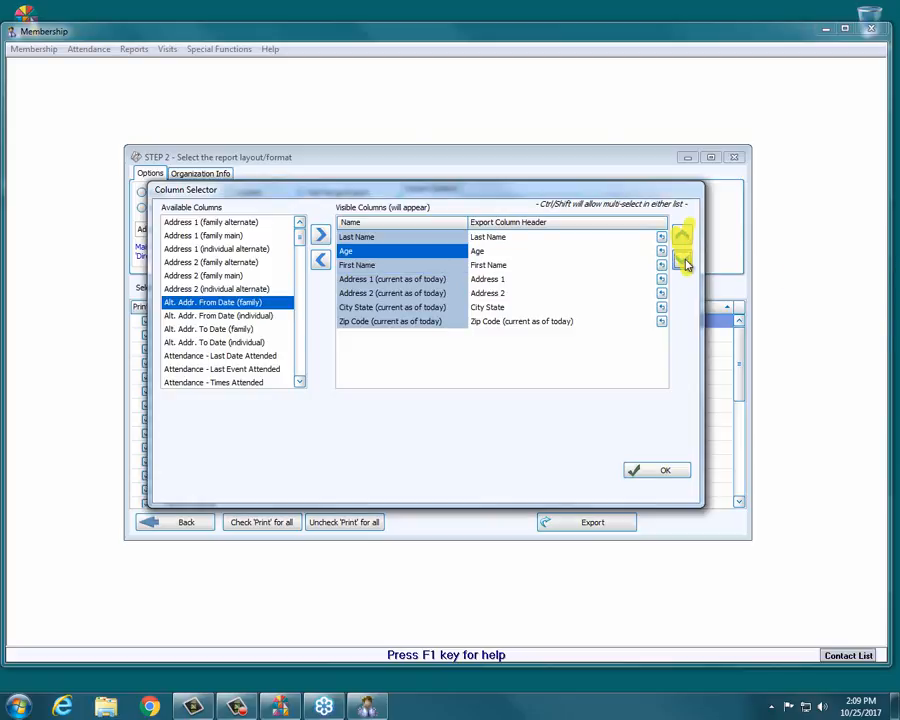
{"action": "left_click", "coordinate": [683, 260]}
{"action": "left_click", "coordinate": [683, 260]}
{"action": "left_click", "coordinate": [681, 237]}
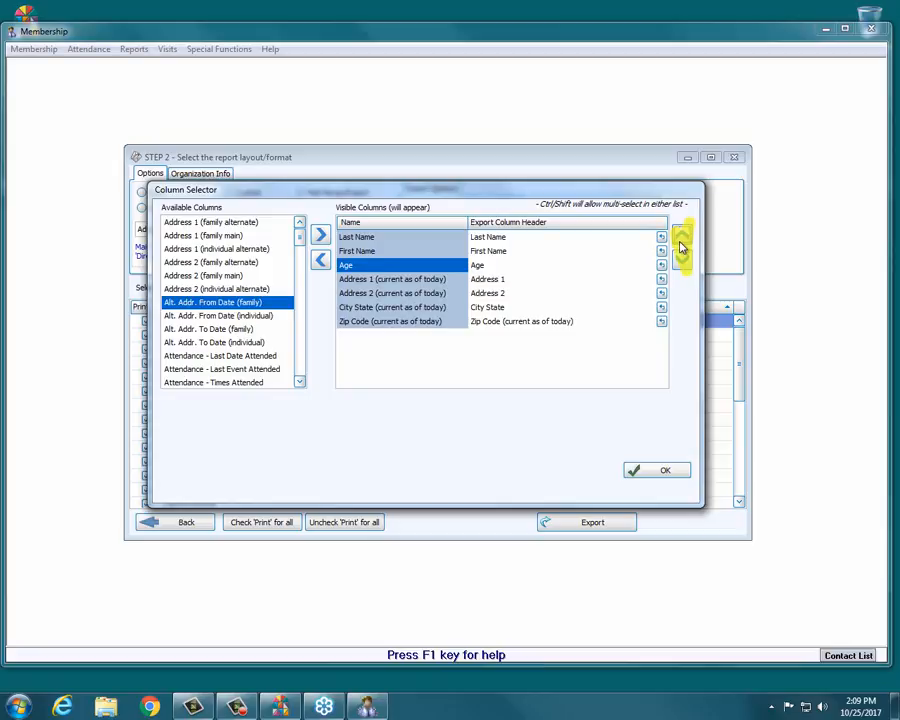
{"action": "left_click", "coordinate": [662, 470]}
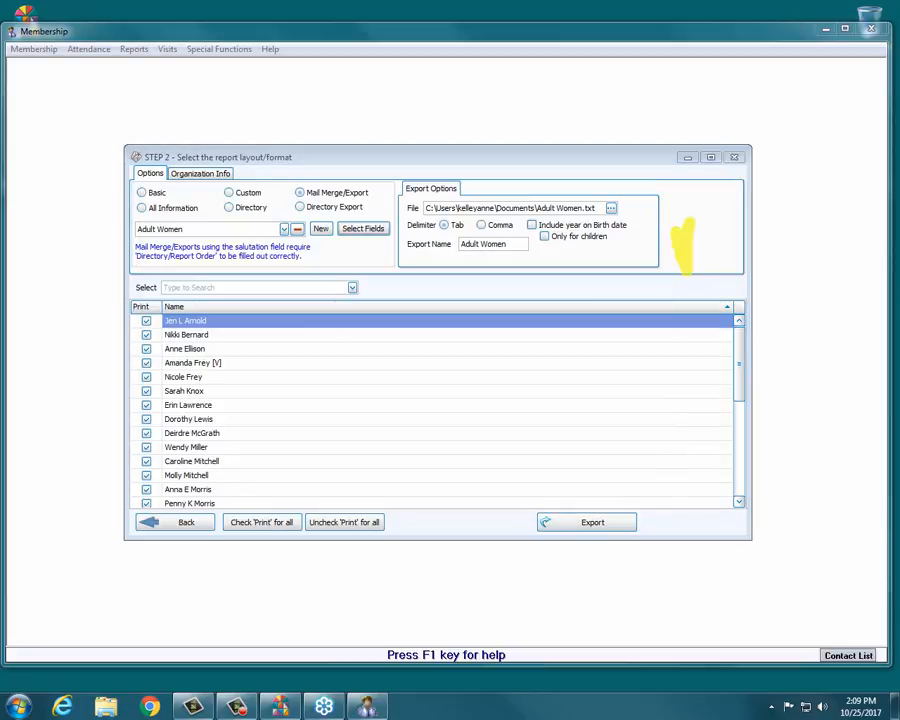
{"action": "left_click", "coordinate": [683, 240]}
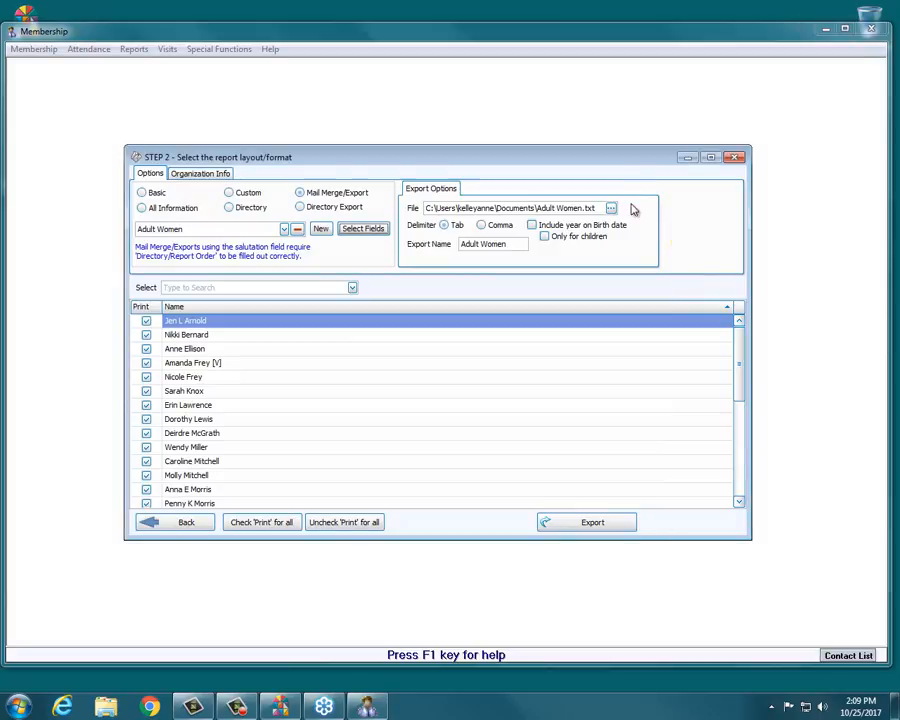
{"action": "left_click_drag", "start_coordinate": [745, 199], "coordinate": [688, 195]}
{"action": "left_click_drag", "start_coordinate": [492, 167], "coordinate": [538, 212]}
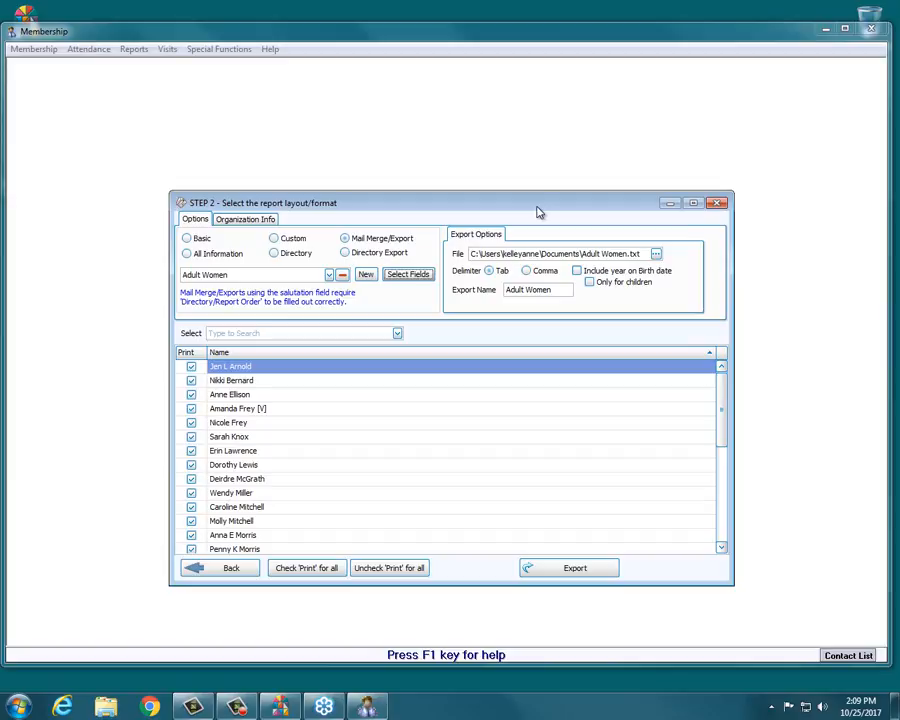
Set the export file location to the Desktop, keeping the file name Adult Women.
{"action": "left_click", "coordinate": [656, 255]}
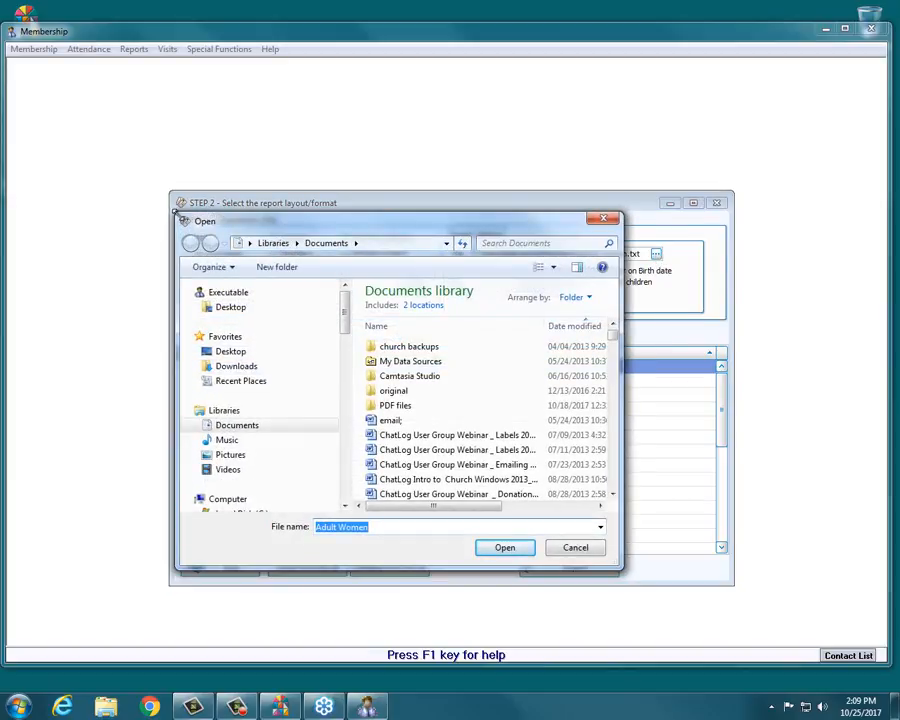
{"action": "left_click_drag", "start_coordinate": [176, 212], "coordinate": [163, 184]}
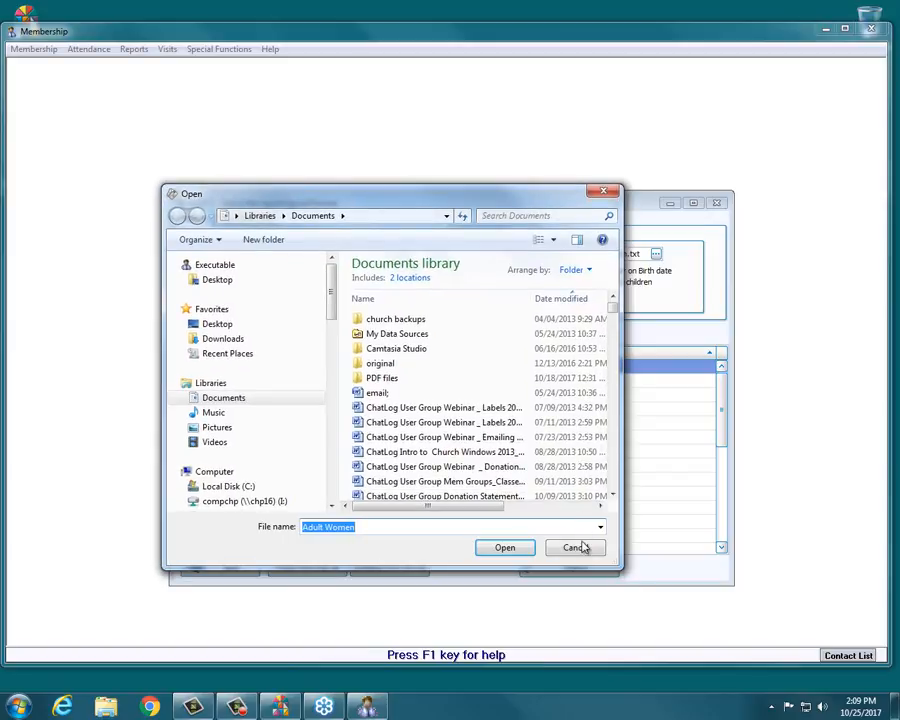
{"action": "left_click_drag", "start_coordinate": [619, 567], "coordinate": [730, 586]}
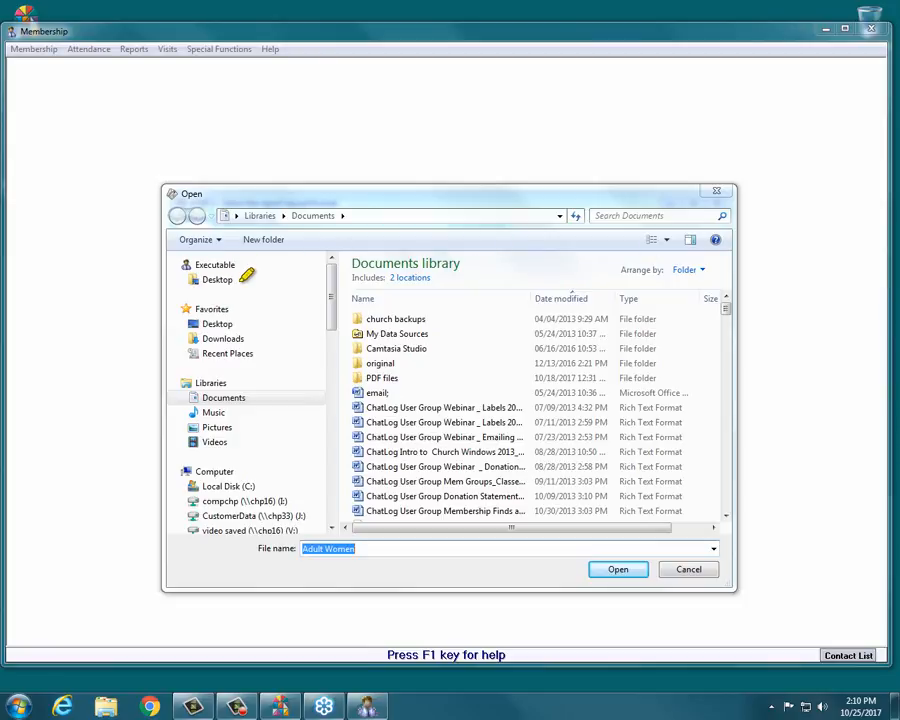
{"action": "left_click_drag", "start_coordinate": [241, 282], "coordinate": [185, 279]}
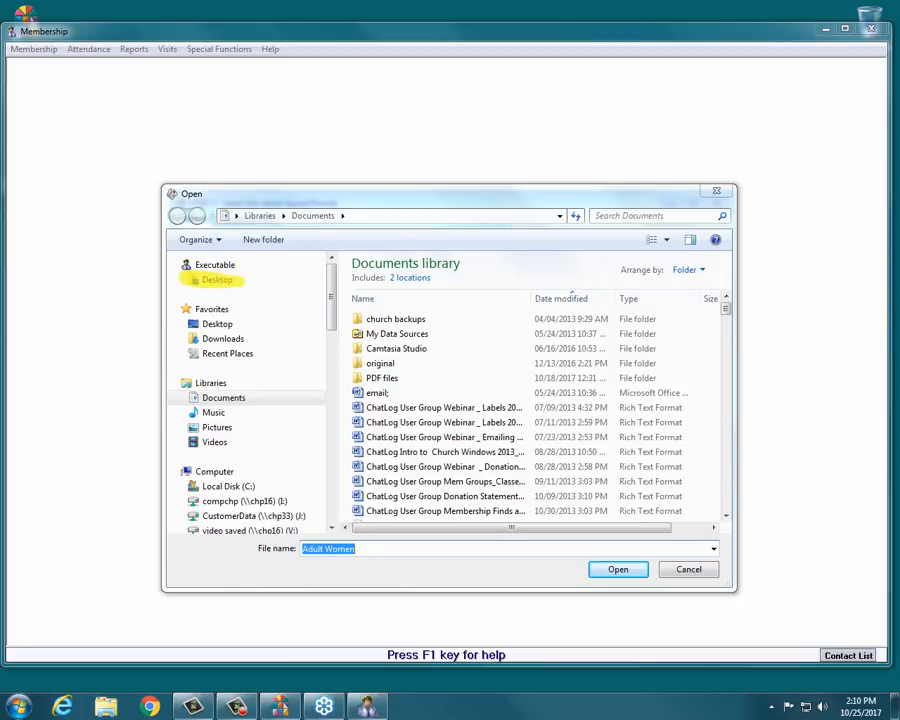
{"action": "left_click", "coordinate": [209, 284]}
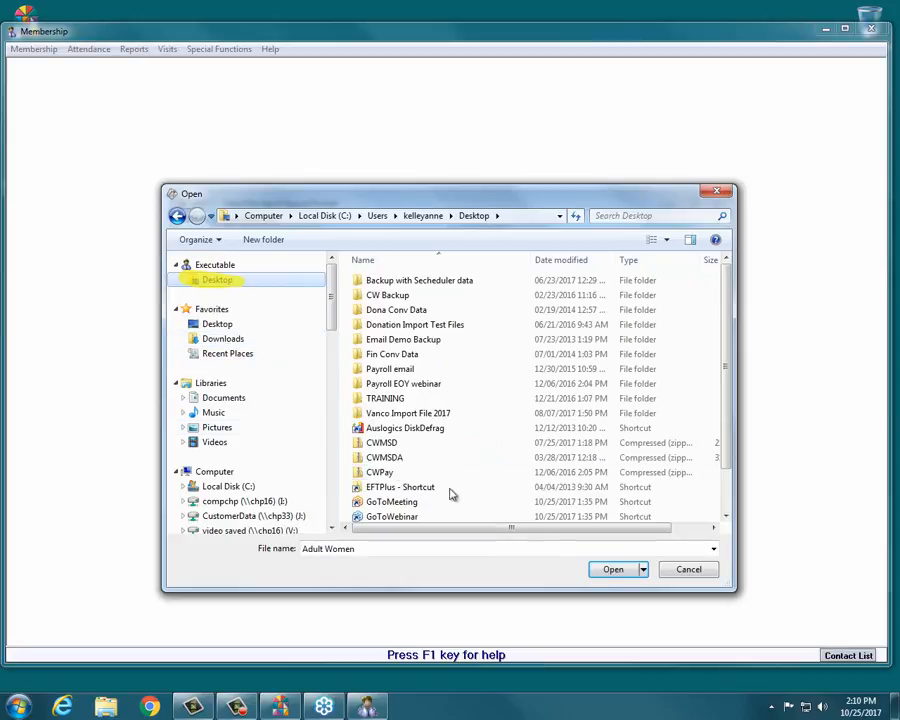
{"action": "left_click", "coordinate": [610, 569]}
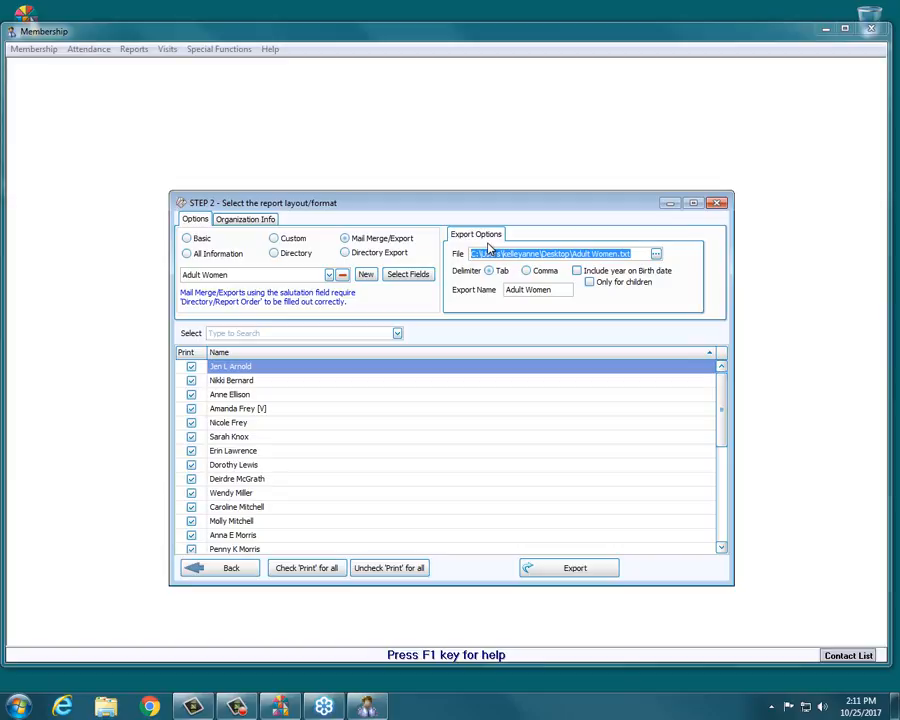
Set the export delimiter to Comma.
{"action": "left_click", "coordinate": [527, 271]}
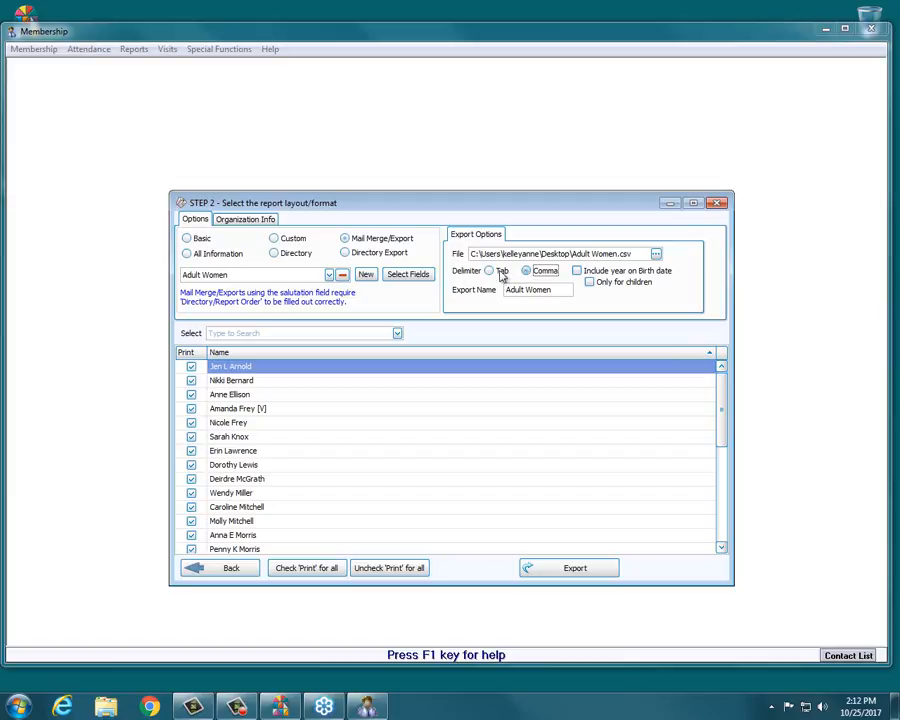
{"action": "left_click", "coordinate": [489, 271]}
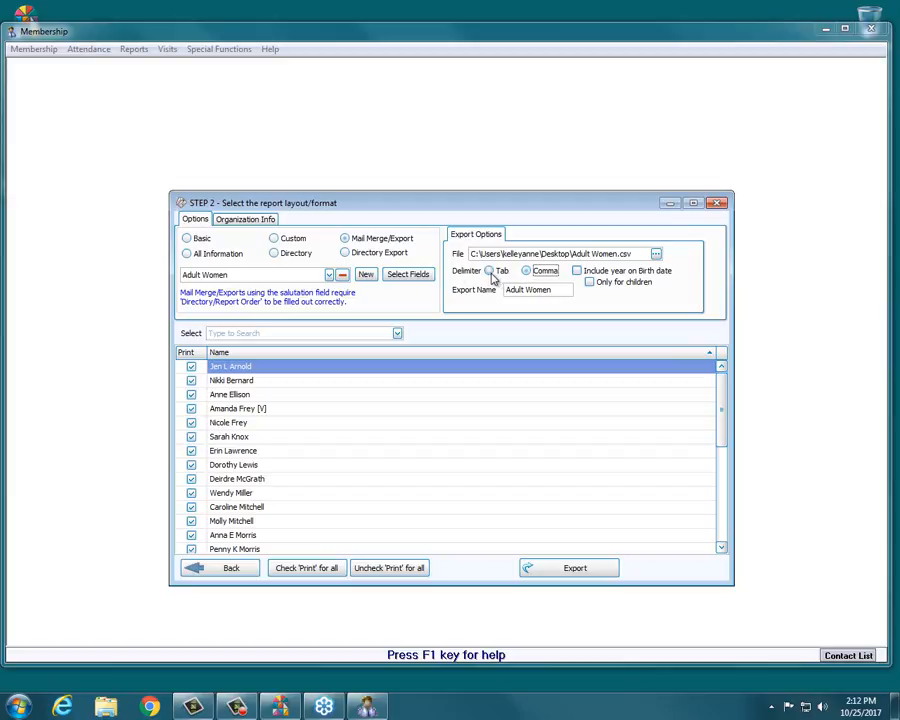
{"action": "left_click", "coordinate": [534, 272]}
{"action": "left_click", "coordinate": [632, 256]}
{"action": "double_click", "coordinate": [622, 256]}
{"action": "left_click", "coordinate": [488, 272]}
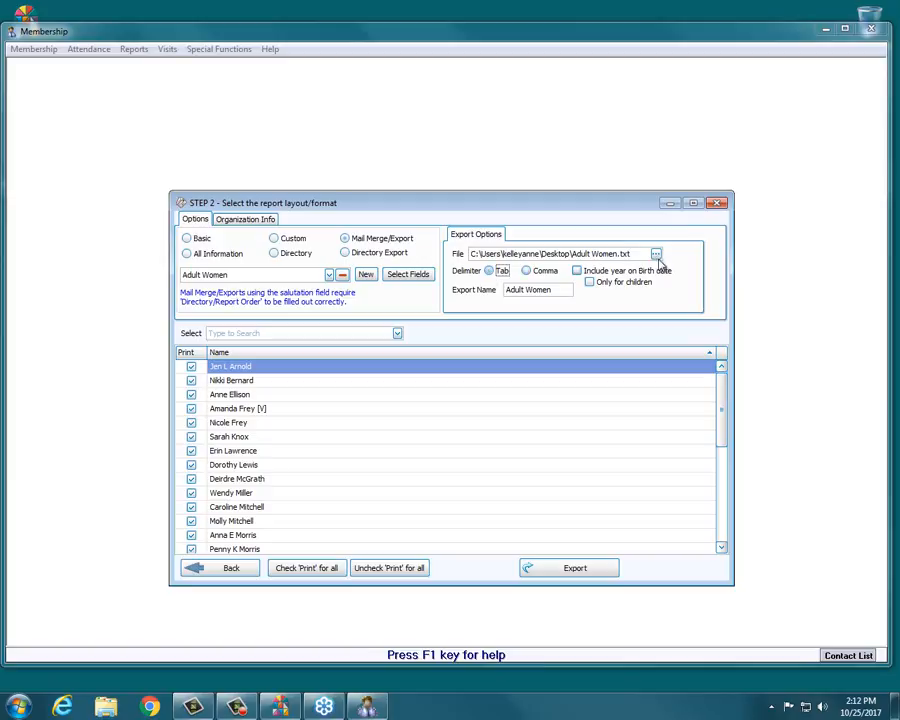
{"action": "double_click", "coordinate": [624, 254]}
{"action": "left_click", "coordinate": [536, 272]}
{"action": "mouse_move", "coordinate": [724, 387]}
{"action": "left_mouse_down"}
{"action": "mouse_move", "coordinate": [719, 520]}
{"action": "mouse_move", "coordinate": [717, 378]}
{"action": "left_mouse_up"}
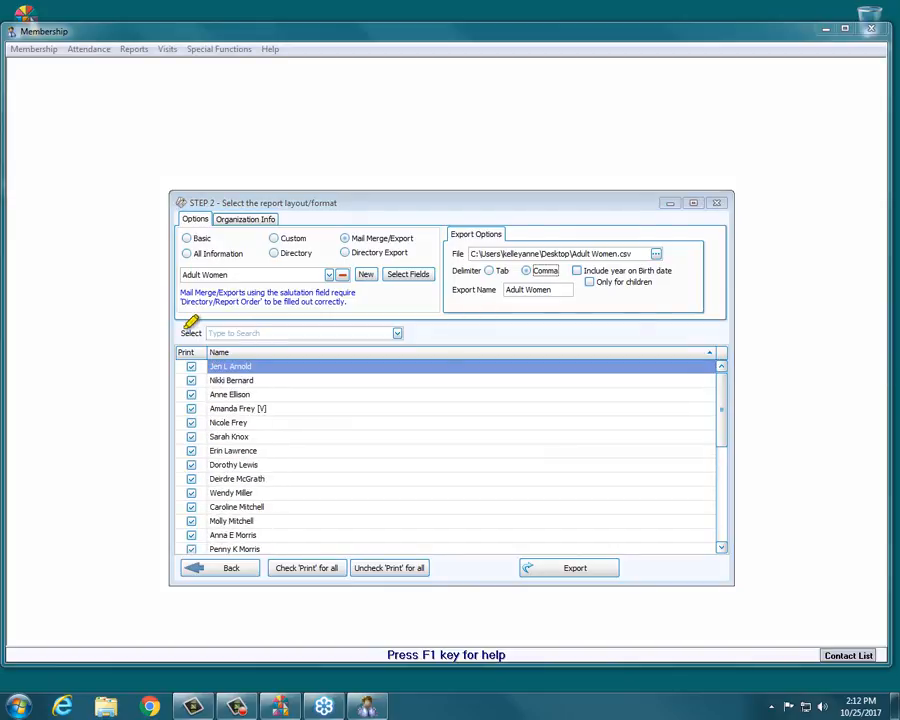
Export the member list and open the folder containing the exported file.
{"action": "mouse_move", "coordinate": [236, 354]}
{"action": "left_mouse_down"}
{"action": "mouse_move", "coordinate": [301, 438]}
{"action": "mouse_move", "coordinate": [345, 528]}
{"action": "left_mouse_up"}
{"action": "mouse_move", "coordinate": [210, 366]}
{"action": "left_mouse_down"}
{"action": "mouse_move", "coordinate": [211, 530]}
{"action": "mouse_move", "coordinate": [220, 541]}
{"action": "mouse_move", "coordinate": [236, 370]}
{"action": "mouse_move", "coordinate": [228, 534]}
{"action": "mouse_move", "coordinate": [247, 541]}
{"action": "left_mouse_up"}
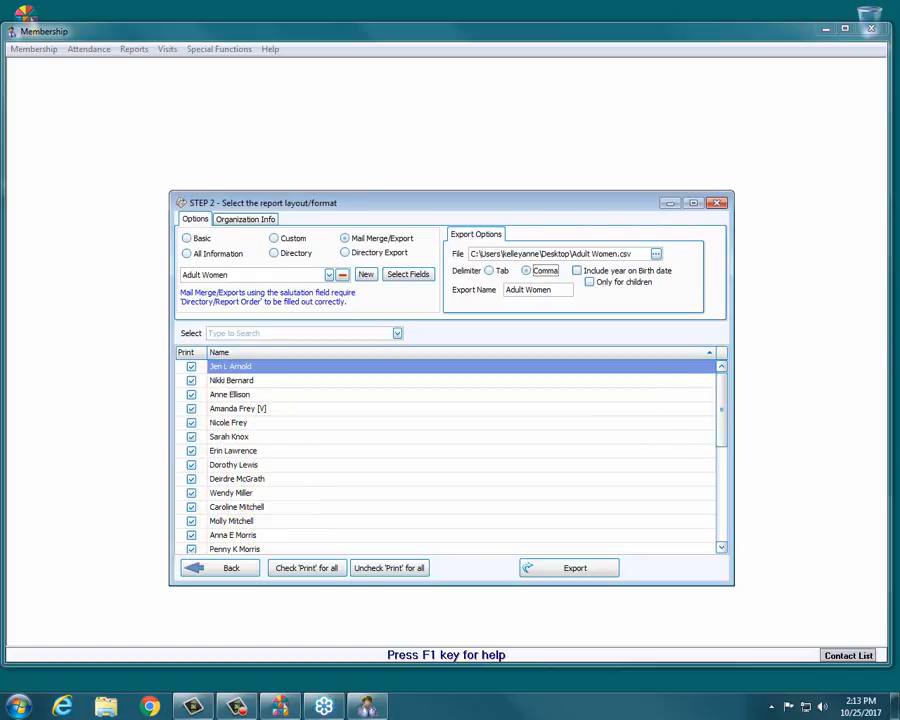
{"action": "left_click", "coordinate": [556, 571]}
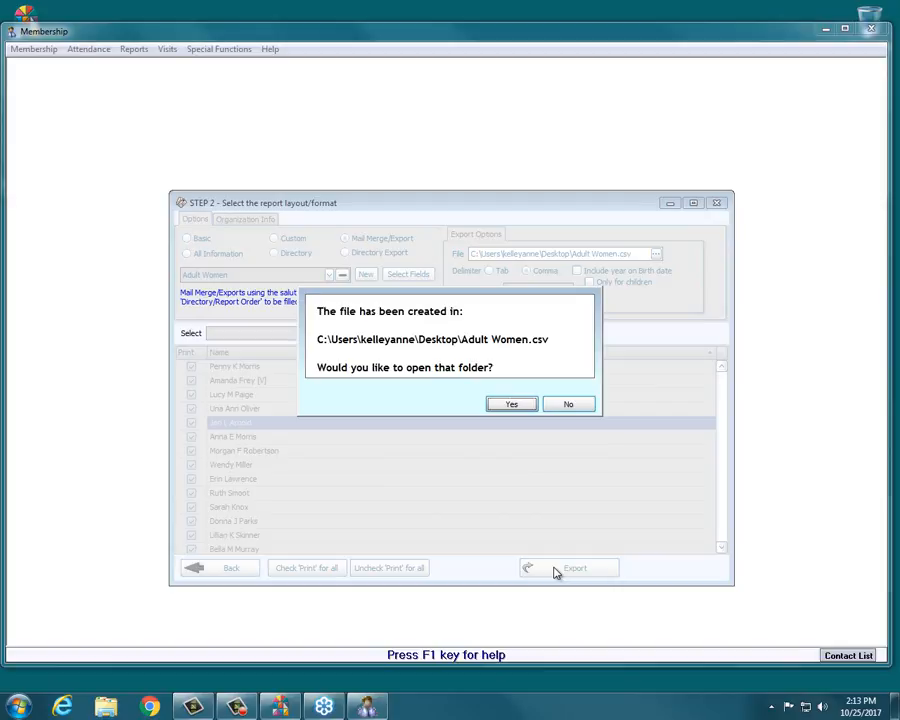
{"action": "left_click", "coordinate": [510, 404]}
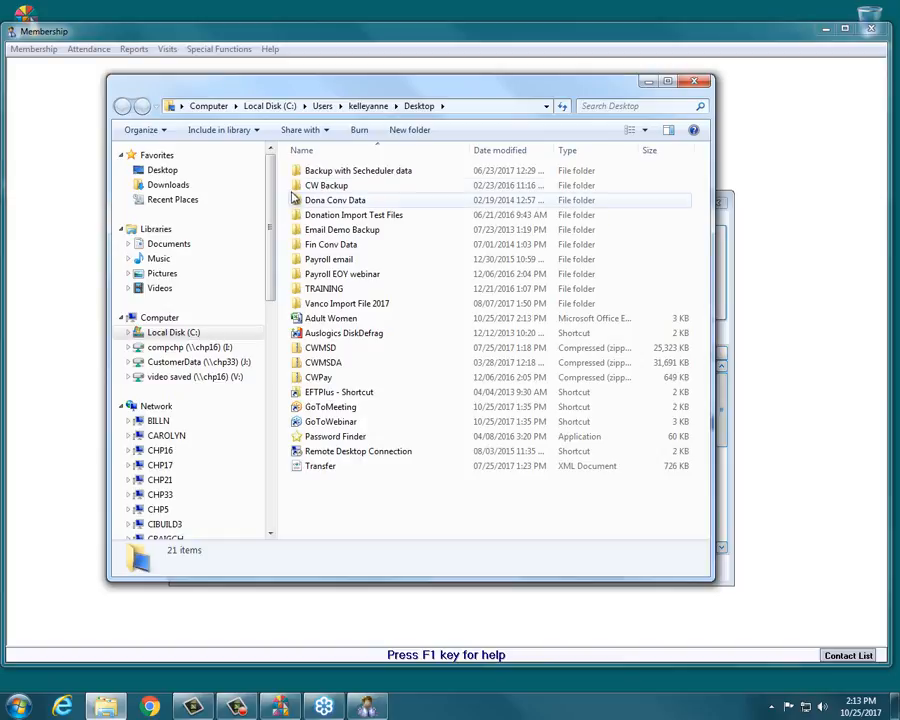
{"action": "left_click_drag", "start_coordinate": [381, 95], "coordinate": [407, 114]}
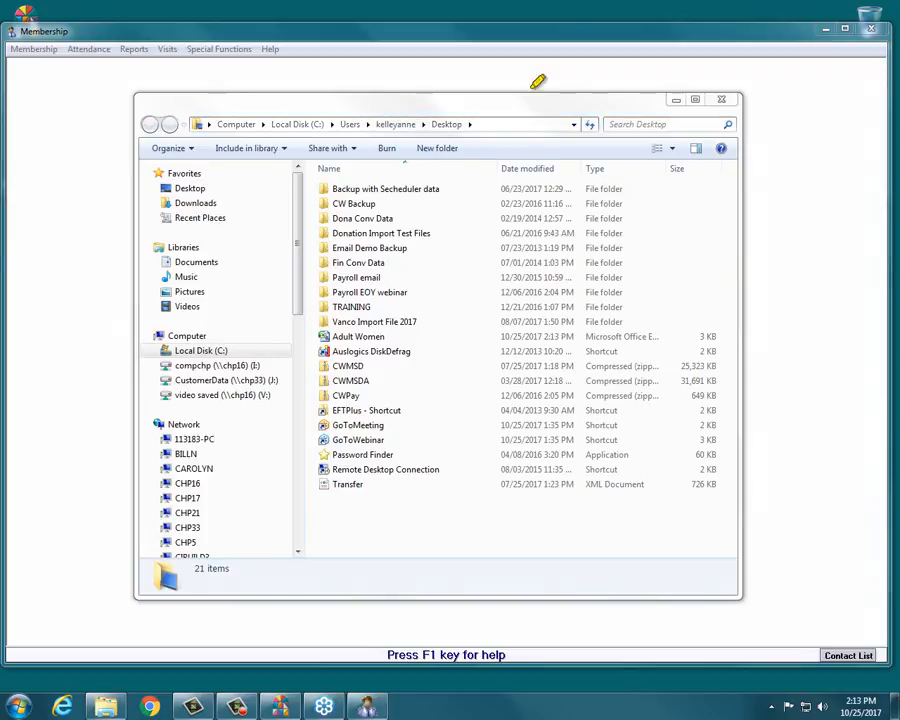
{"action": "left_click_drag", "start_coordinate": [426, 124], "coordinate": [472, 124]}
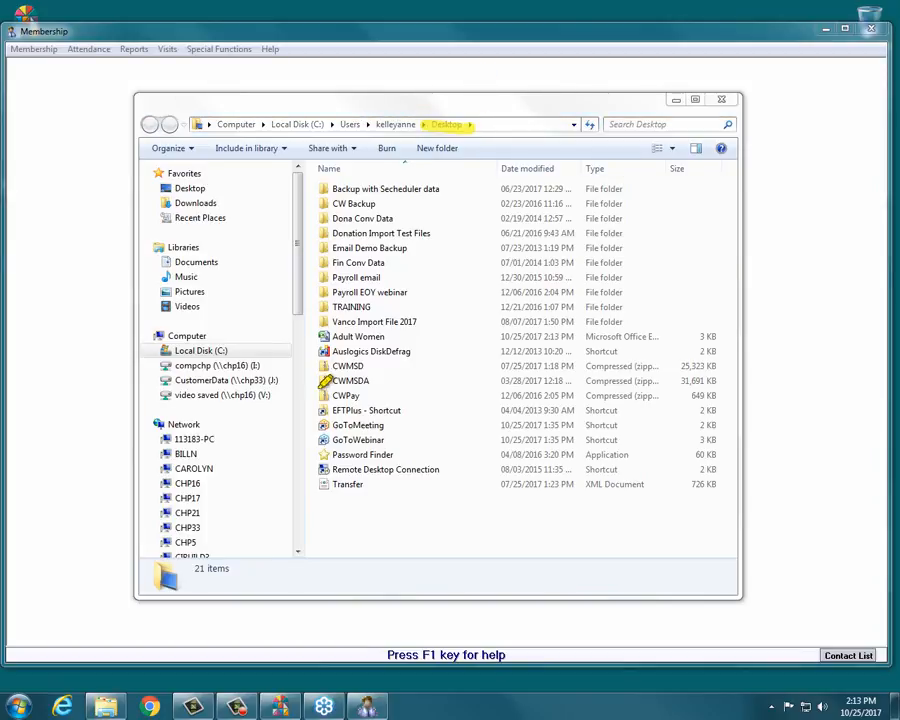
Open the exported Adult Women CSV file in Excel, maximize it, and autofit all column widths.
{"action": "left_click_drag", "start_coordinate": [316, 336], "coordinate": [402, 336]}
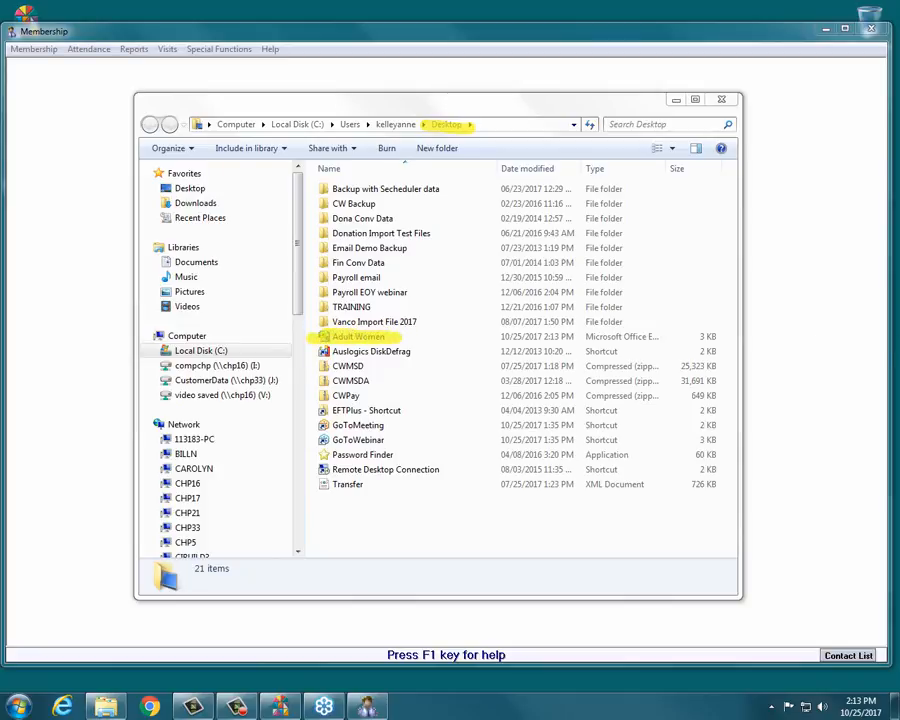
{"action": "left_click", "coordinate": [376, 337]}
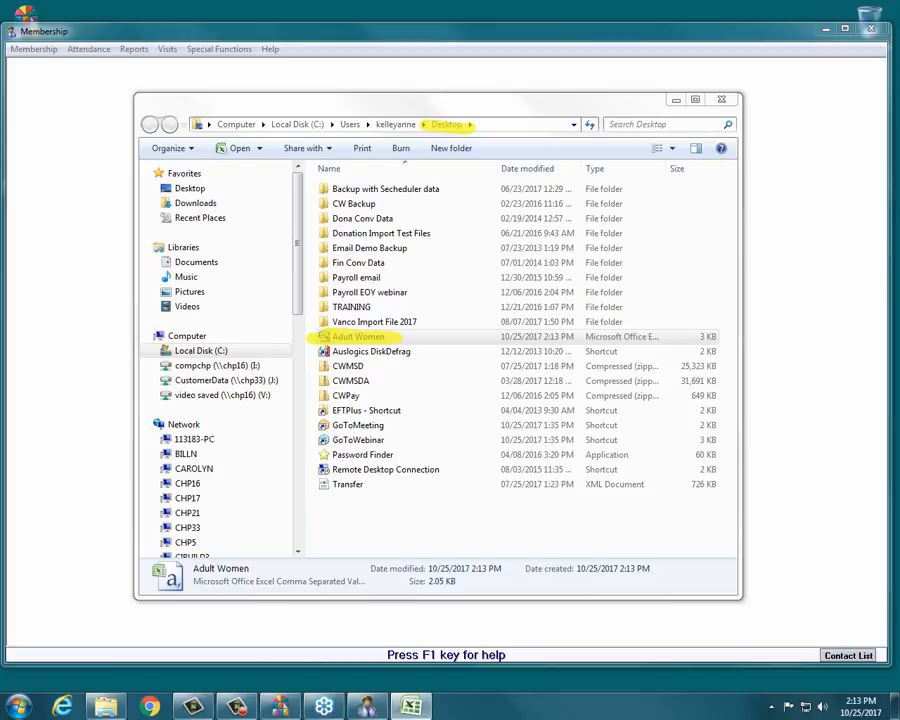
{"action": "left_click_drag", "start_coordinate": [899, 92], "coordinate": [266, 62]}
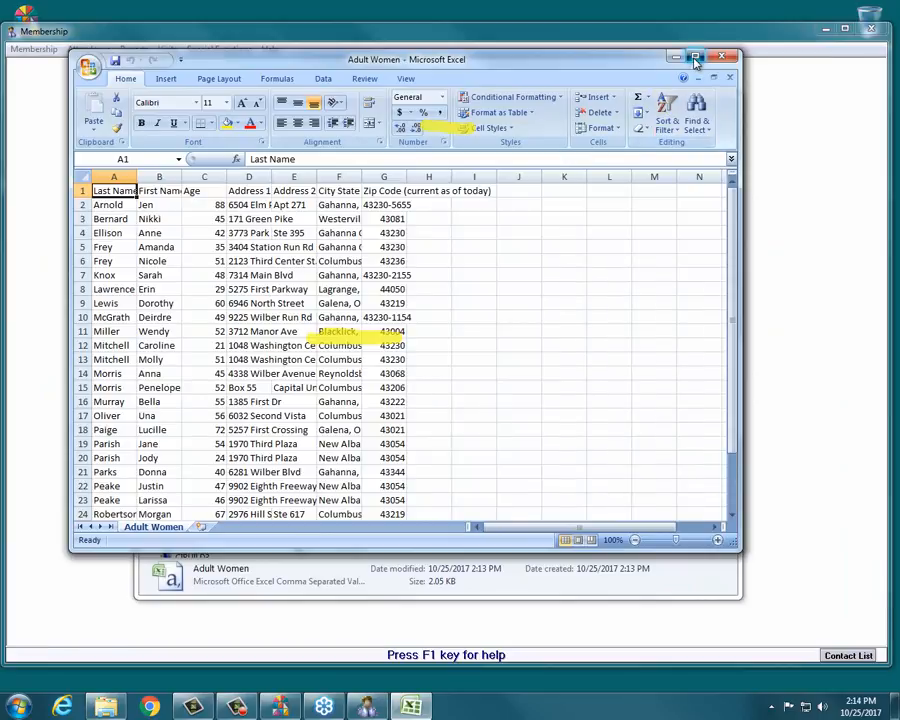
{"action": "left_click", "coordinate": [695, 57]}
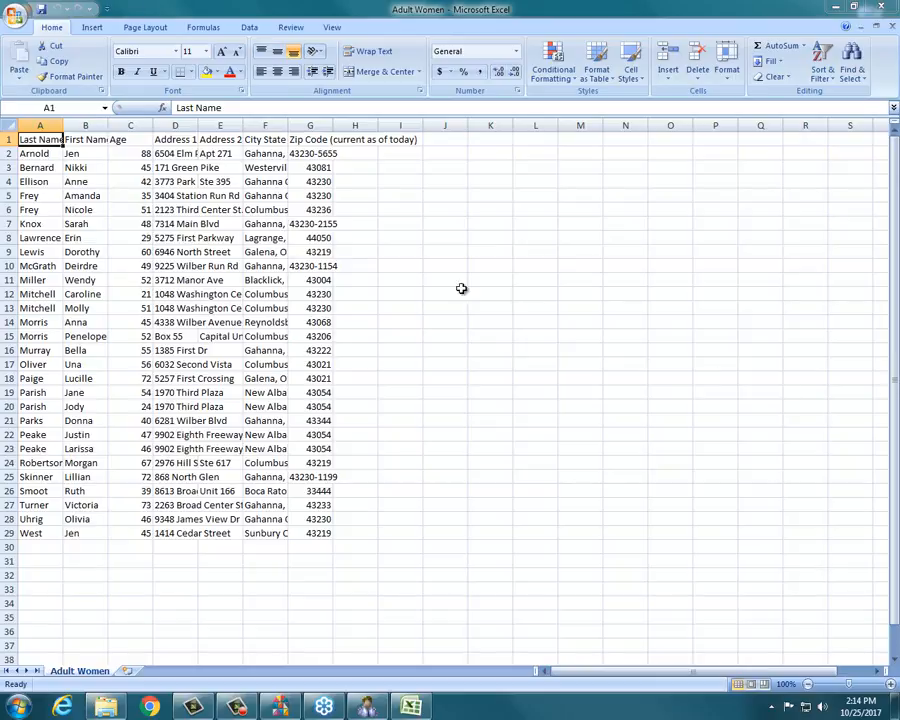
{"action": "left_click", "coordinate": [11, 124]}
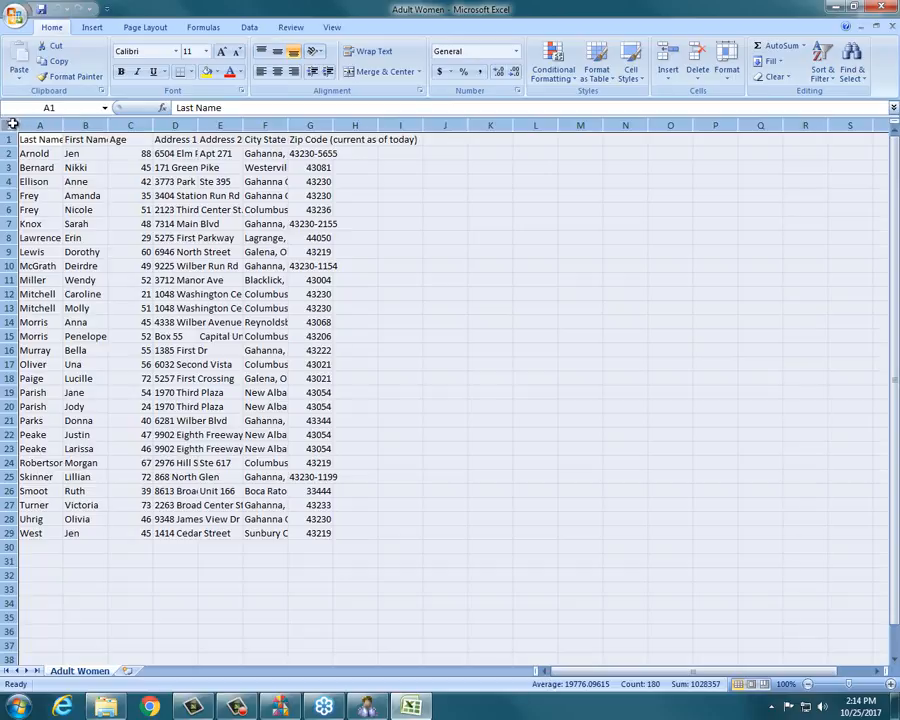
{"action": "double_click", "coordinate": [62, 125]}
{"action": "left_click", "coordinate": [393, 172]}
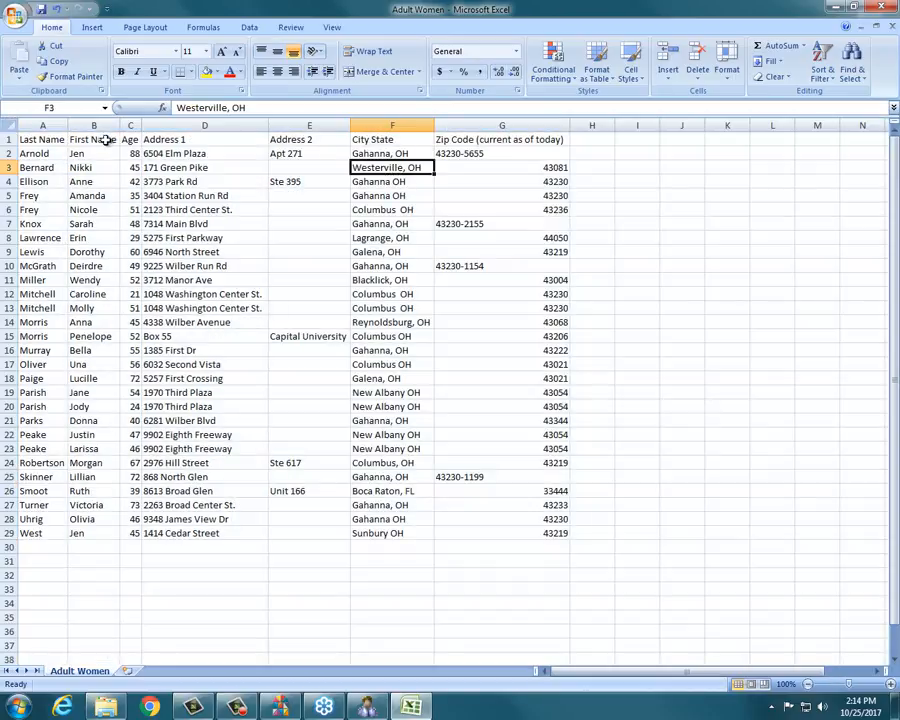
Review the header row cells and close the workbook without saving changes.
{"action": "left_click", "coordinate": [9, 140]}
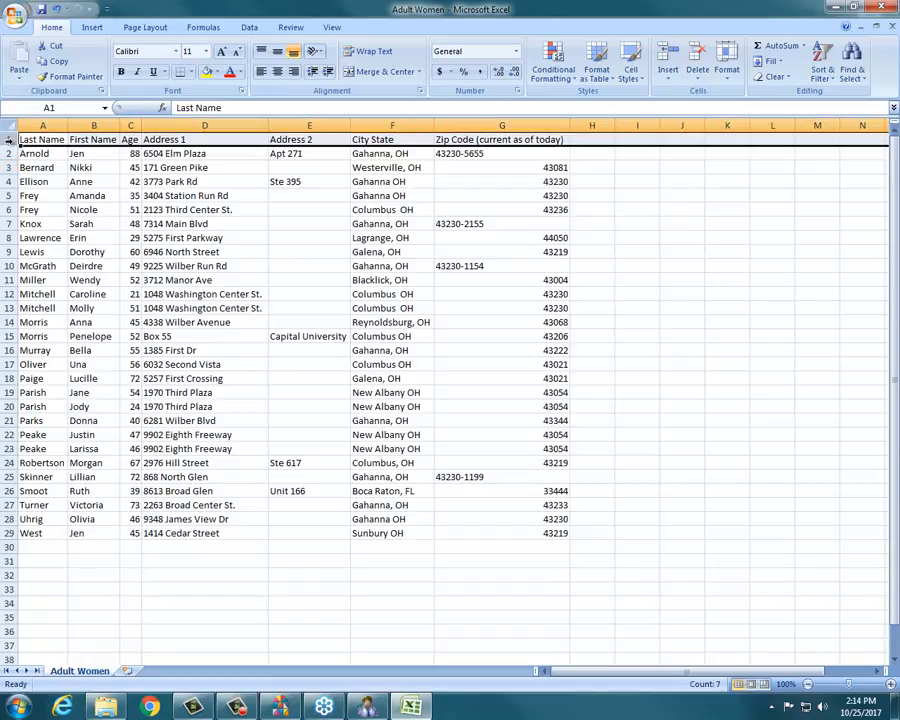
{"action": "left_click", "coordinate": [199, 141]}
{"action": "left_click", "coordinate": [340, 140]}
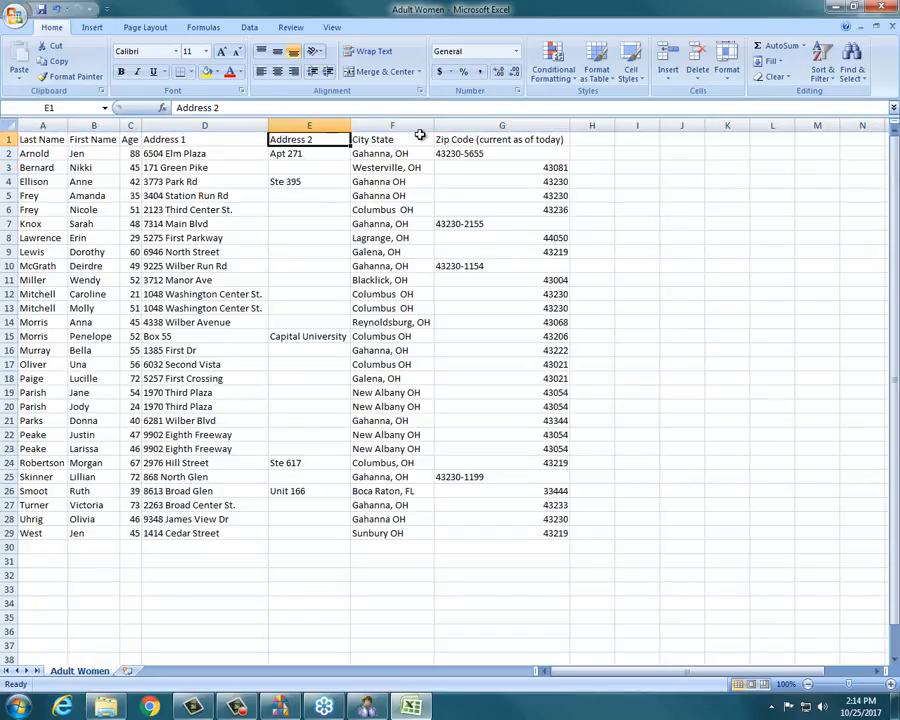
{"action": "left_click", "coordinate": [425, 140]}
{"action": "left_click", "coordinate": [517, 146]}
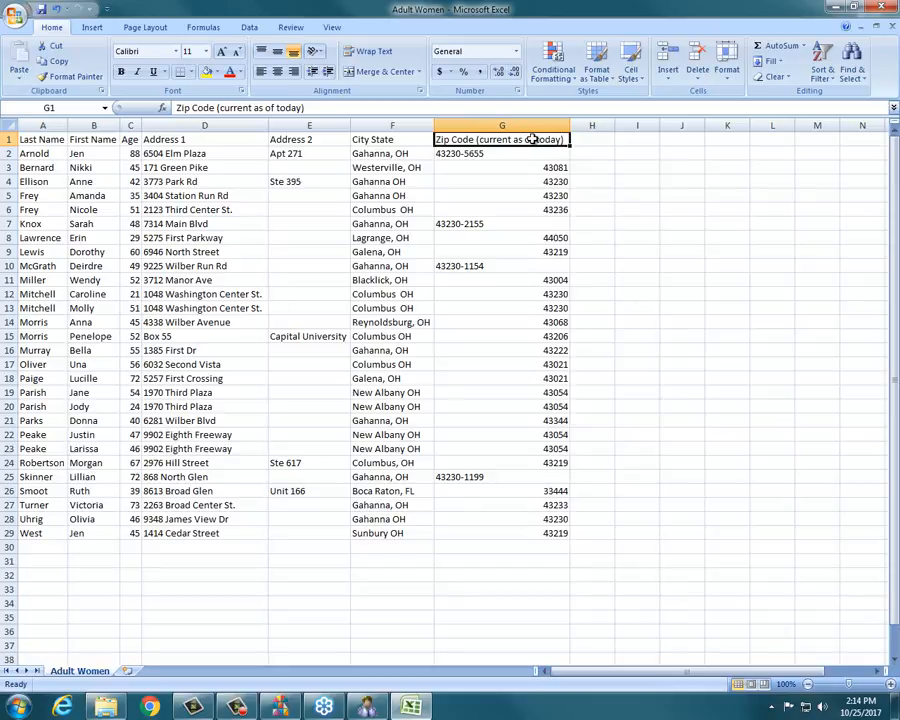
{"action": "left_click", "coordinate": [397, 151]}
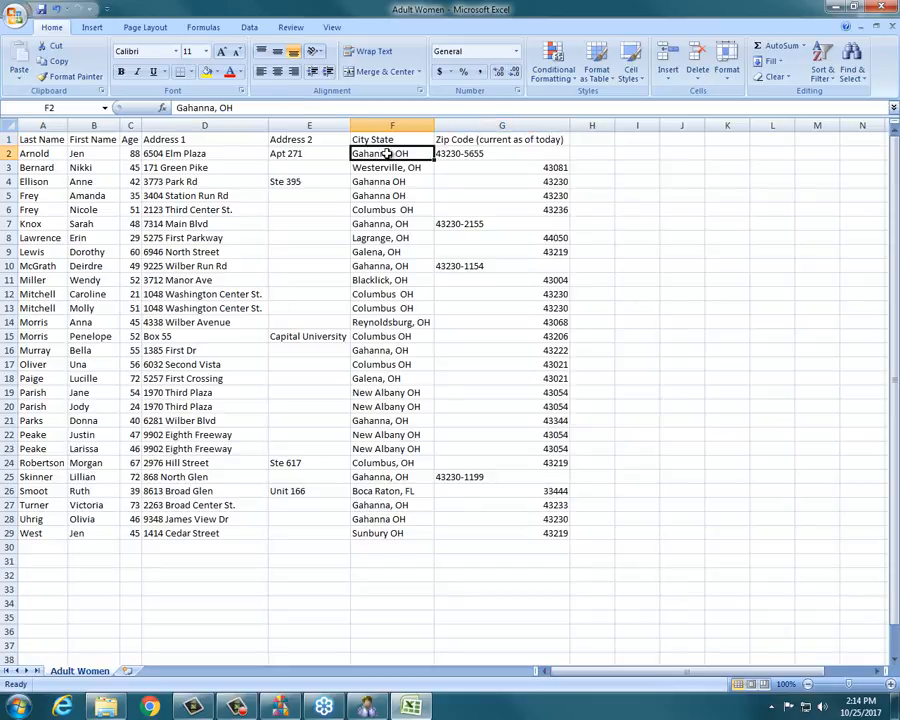
{"action": "left_click", "coordinate": [398, 140]}
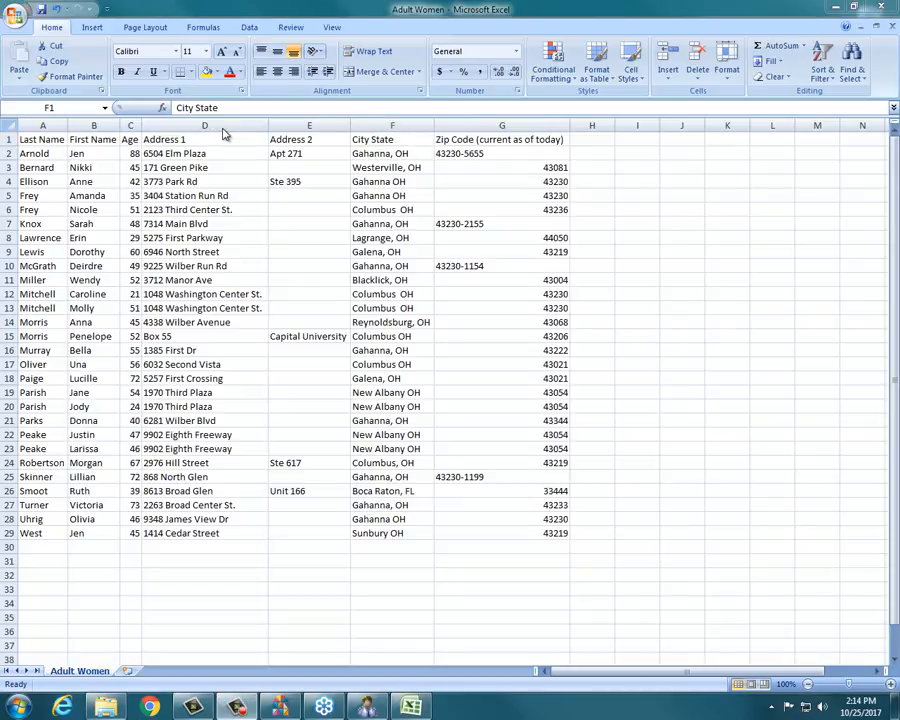
{"action": "left_click", "coordinate": [879, 8]}
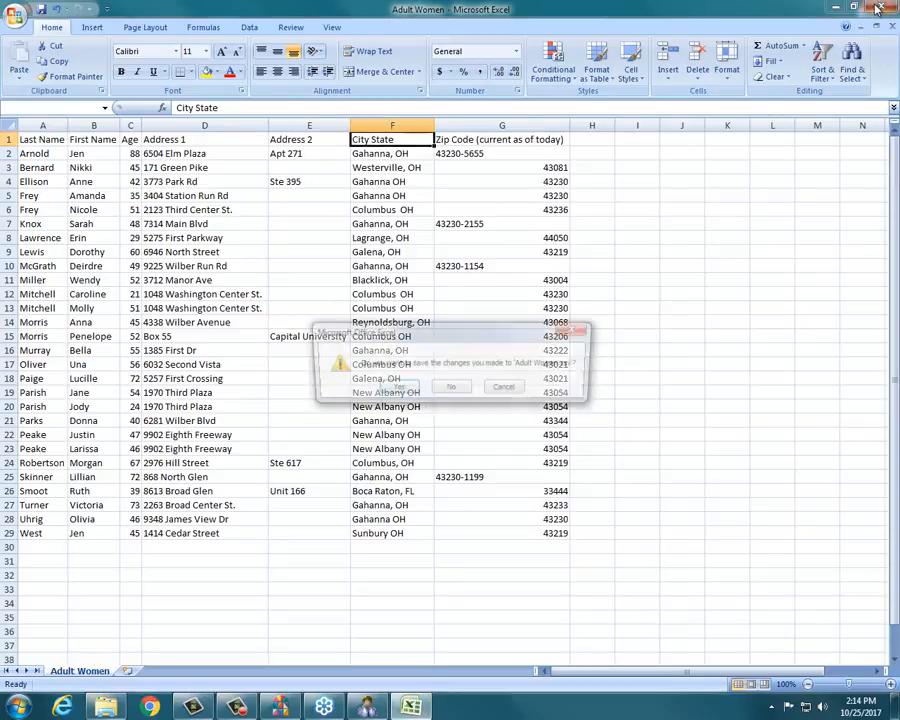
{"action": "left_click", "coordinate": [451, 390]}
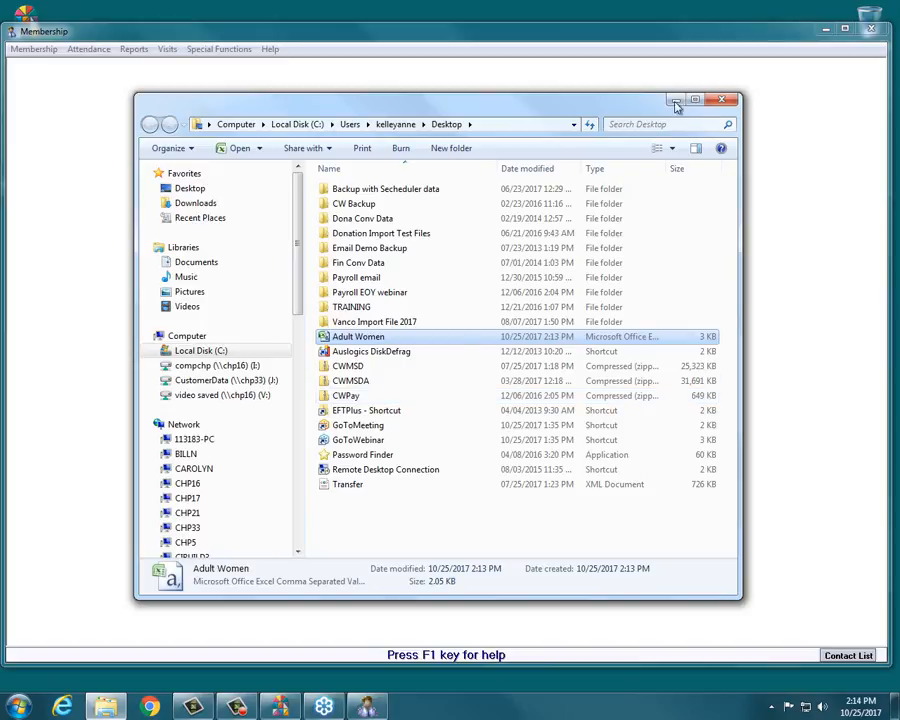
Switch the export delimiter to Tab, export the member list again and open its folder.
{"action": "left_click", "coordinate": [721, 99]}
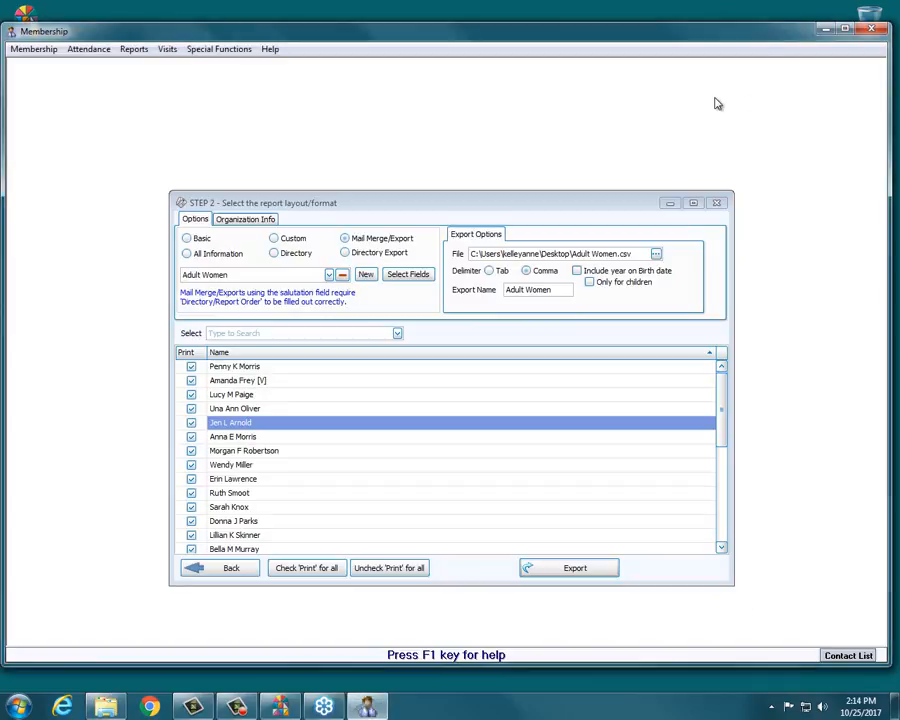
{"action": "left_click", "coordinate": [499, 273]}
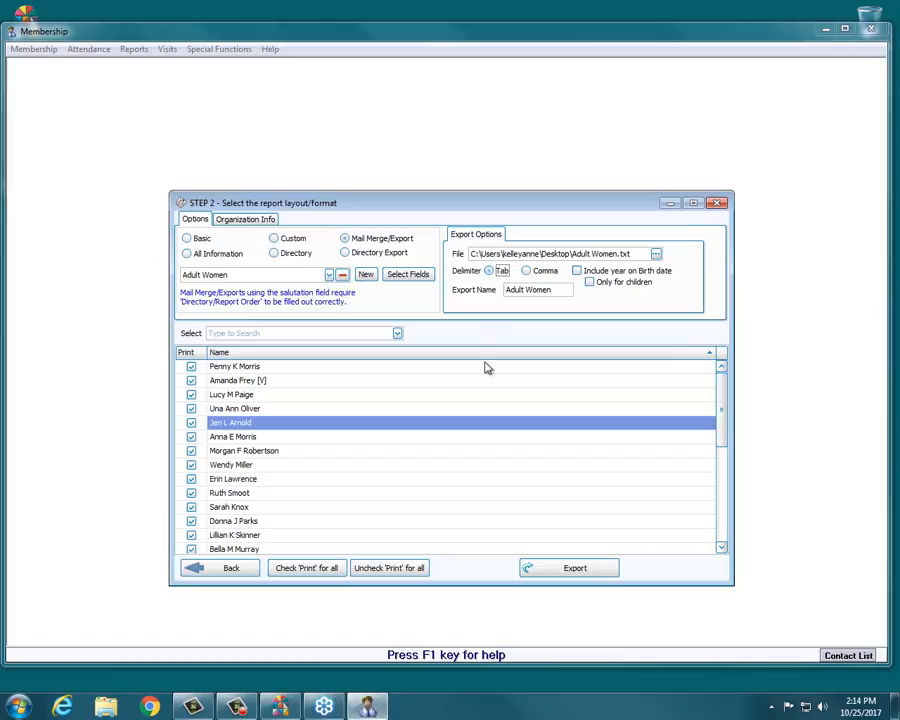
{"action": "left_click", "coordinate": [588, 568]}
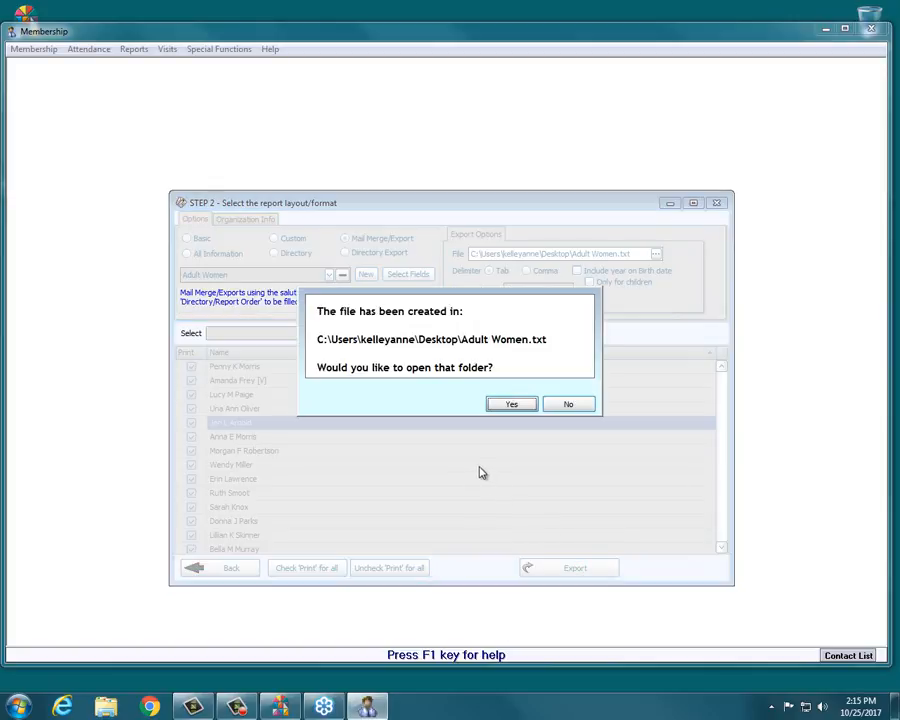
{"action": "left_click", "coordinate": [503, 410]}
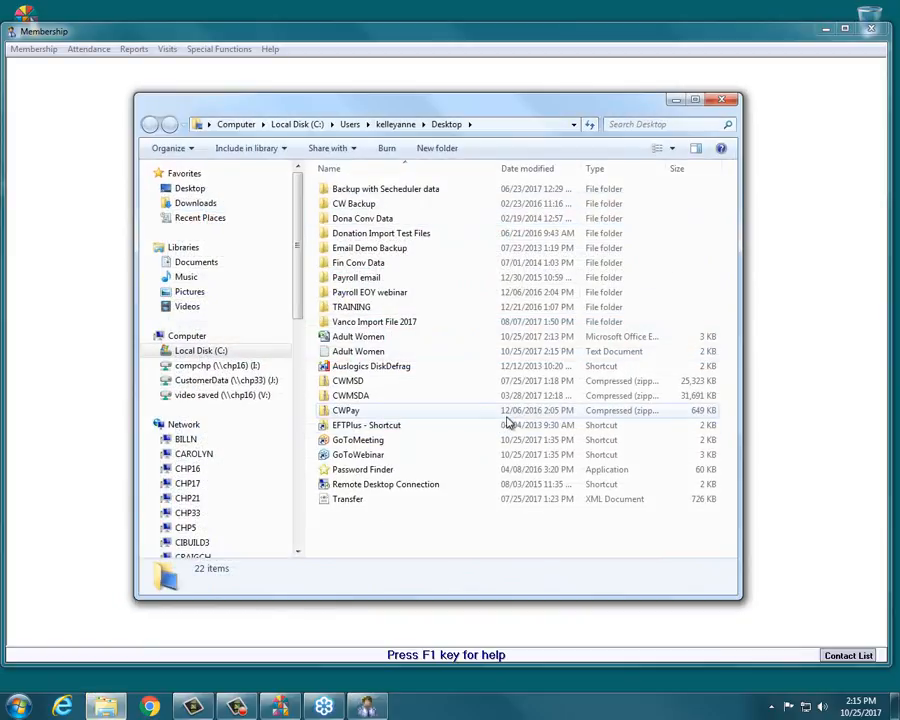
Open the exported Adult Women text file in Notepad and review its contents before closing it.
{"action": "double_click", "coordinate": [350, 352]}
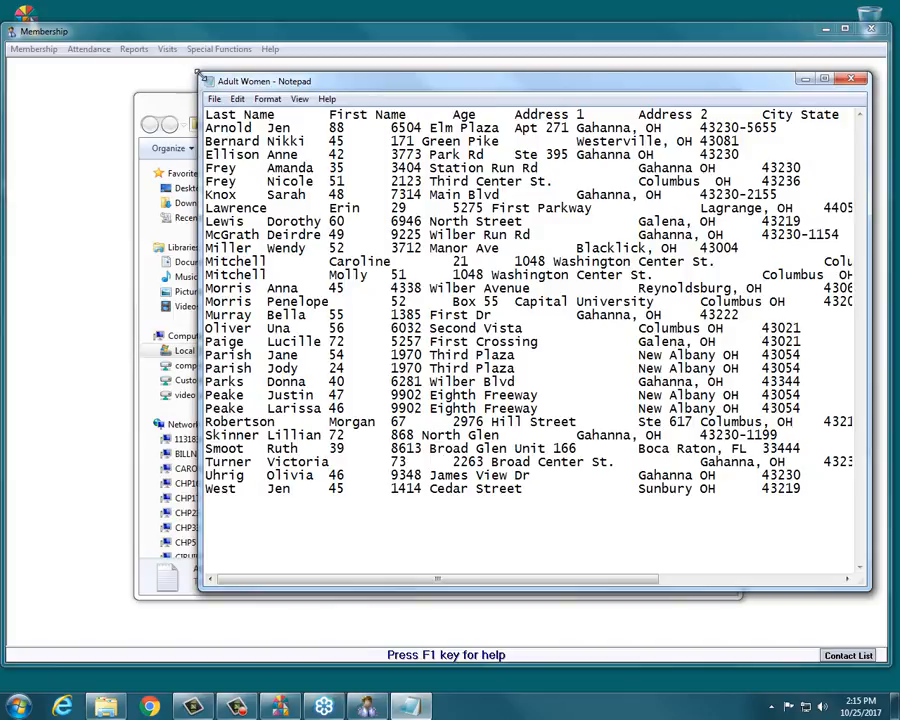
{"action": "left_click_drag", "start_coordinate": [197, 73], "coordinate": [20, 25]}
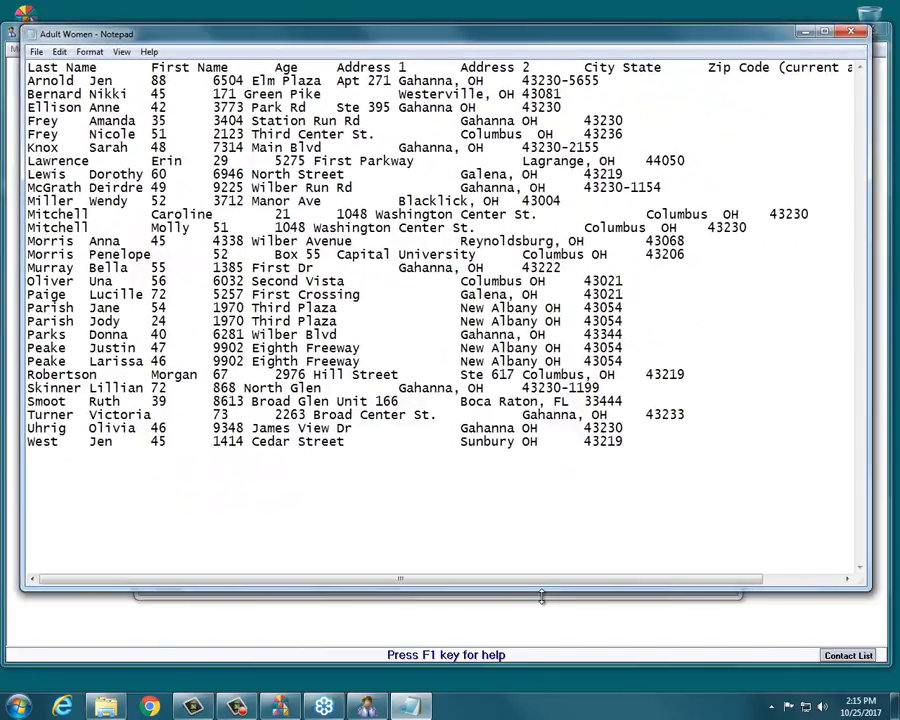
{"action": "left_click_drag", "start_coordinate": [541, 596], "coordinate": [538, 632]}
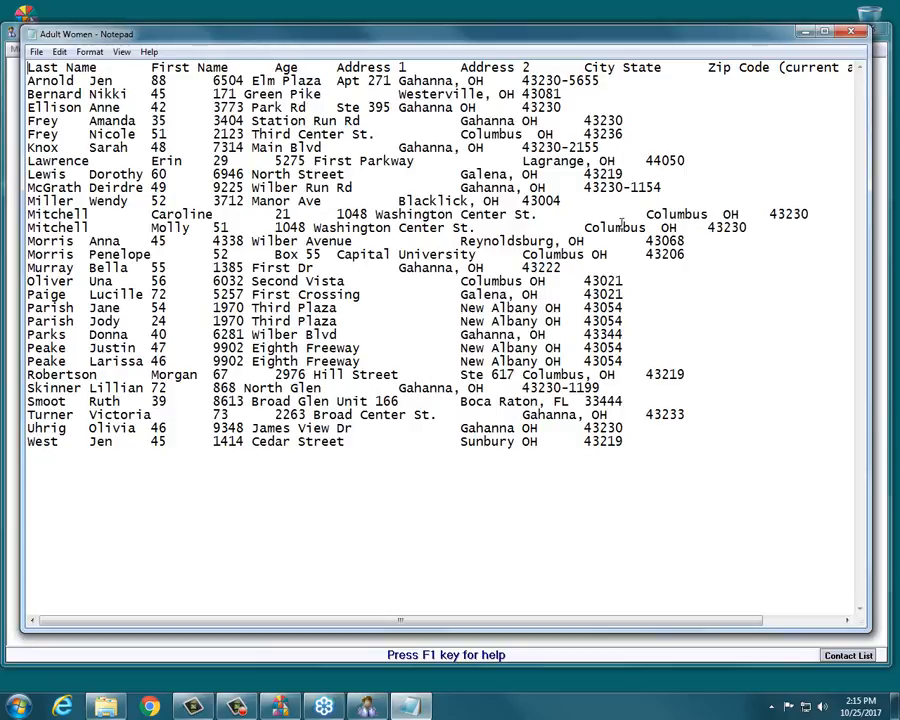
{"action": "left_click_drag", "start_coordinate": [504, 617], "coordinate": [575, 625]}
{"action": "left_click_drag", "start_coordinate": [78, 82], "coordinate": [190, 73]}
{"action": "left_click", "coordinate": [145, 92]}
{"action": "left_click", "coordinate": [361, 81]}
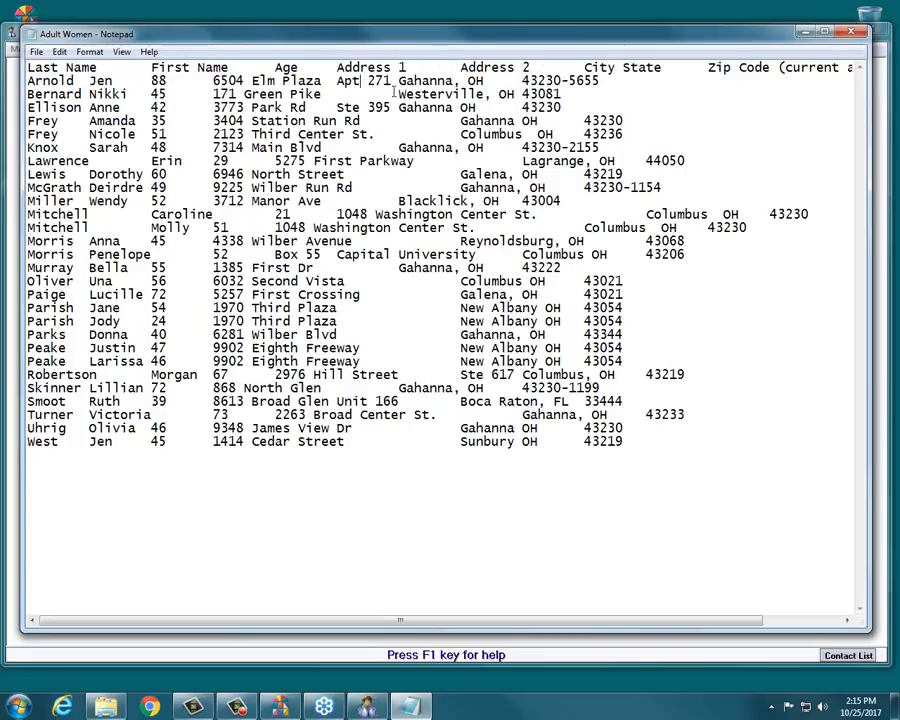
{"action": "left_click", "coordinate": [851, 35]}
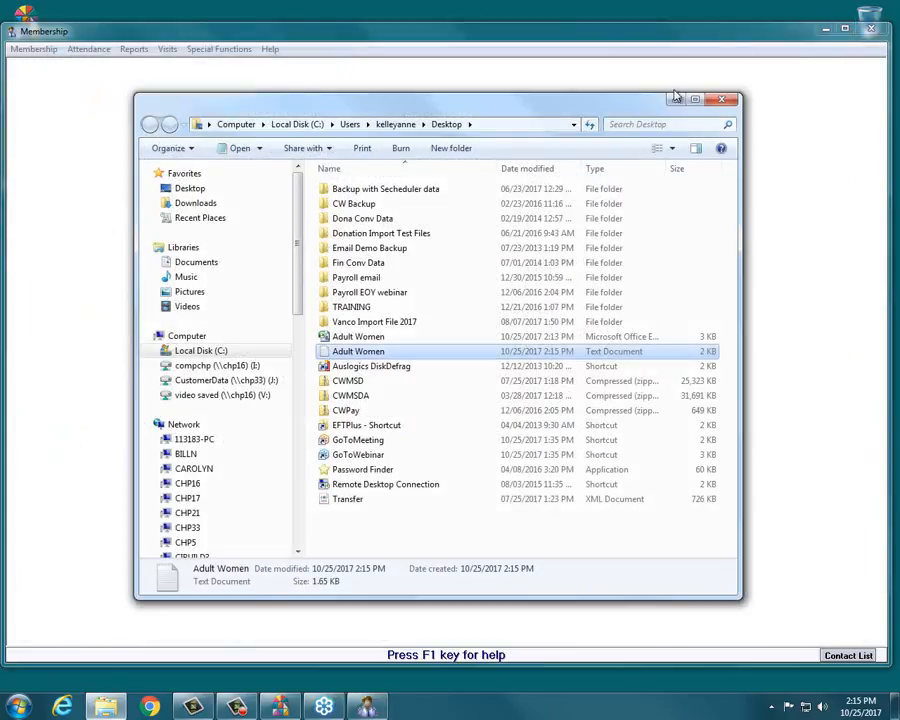
Close the file browser, the export layout dialog and the Membership window.
{"action": "left_click", "coordinate": [718, 100]}
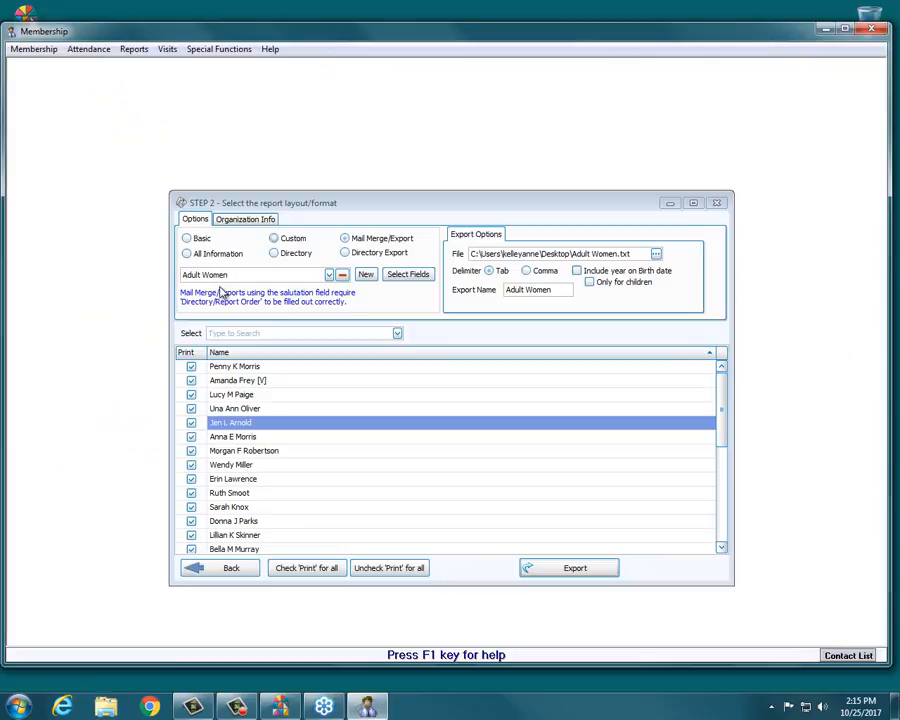
{"action": "left_click_drag", "start_coordinate": [340, 204], "coordinate": [347, 196]}
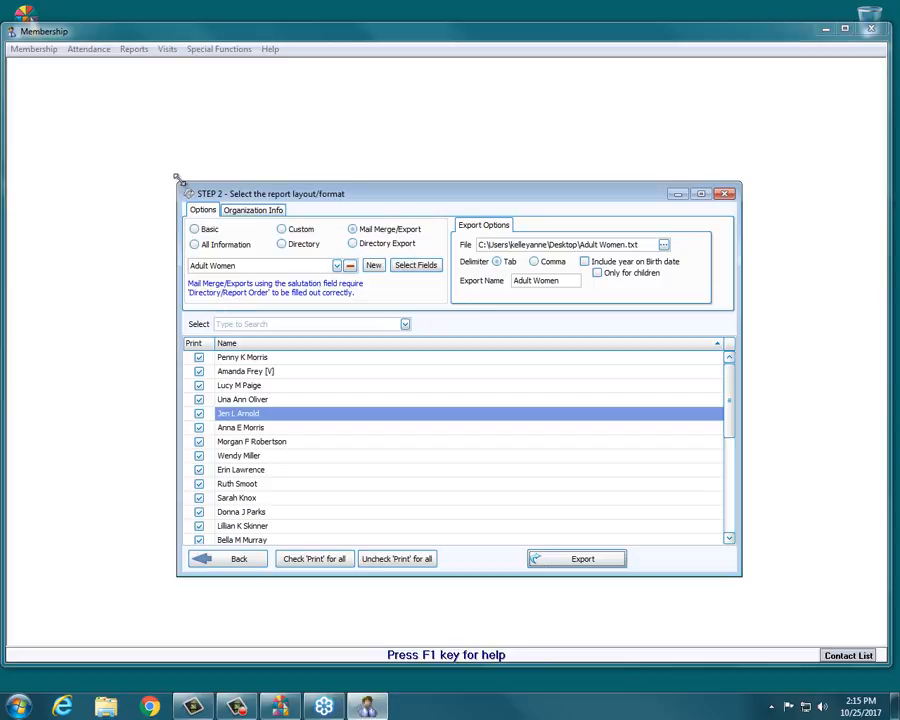
{"action": "mouse_move", "coordinate": [177, 183]}
{"action": "left_mouse_down"}
{"action": "mouse_move", "coordinate": [162, 160]}
{"action": "mouse_move", "coordinate": [261, 233]}
{"action": "mouse_move", "coordinate": [255, 195]}
{"action": "mouse_move", "coordinate": [277, 189]}
{"action": "mouse_move", "coordinate": [182, 191]}
{"action": "mouse_move", "coordinate": [226, 196]}
{"action": "mouse_move", "coordinate": [177, 201]}
{"action": "left_mouse_up"}
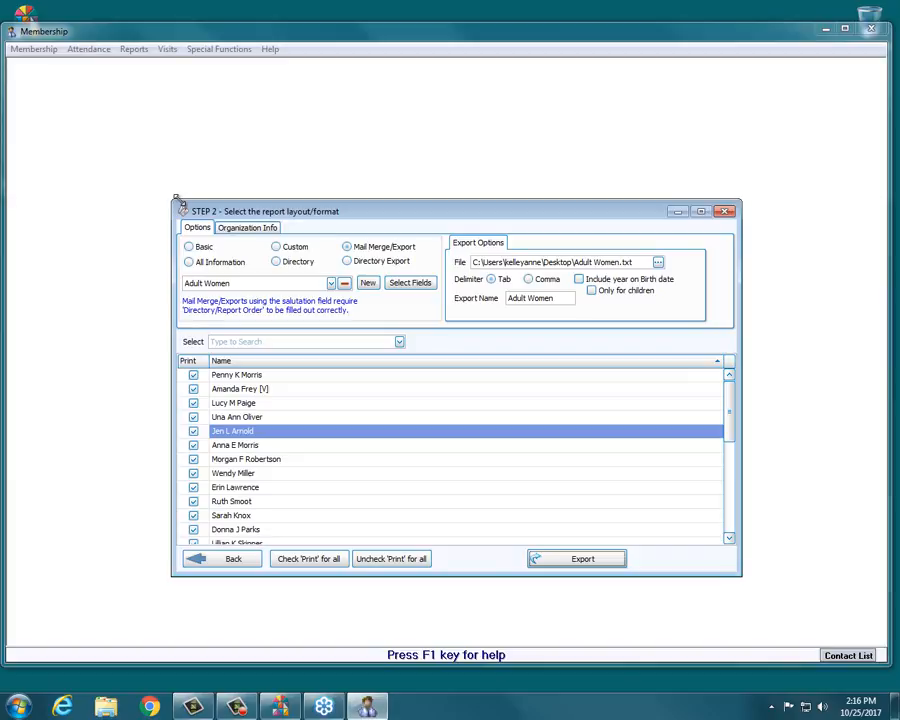
{"action": "left_click", "coordinate": [725, 211]}
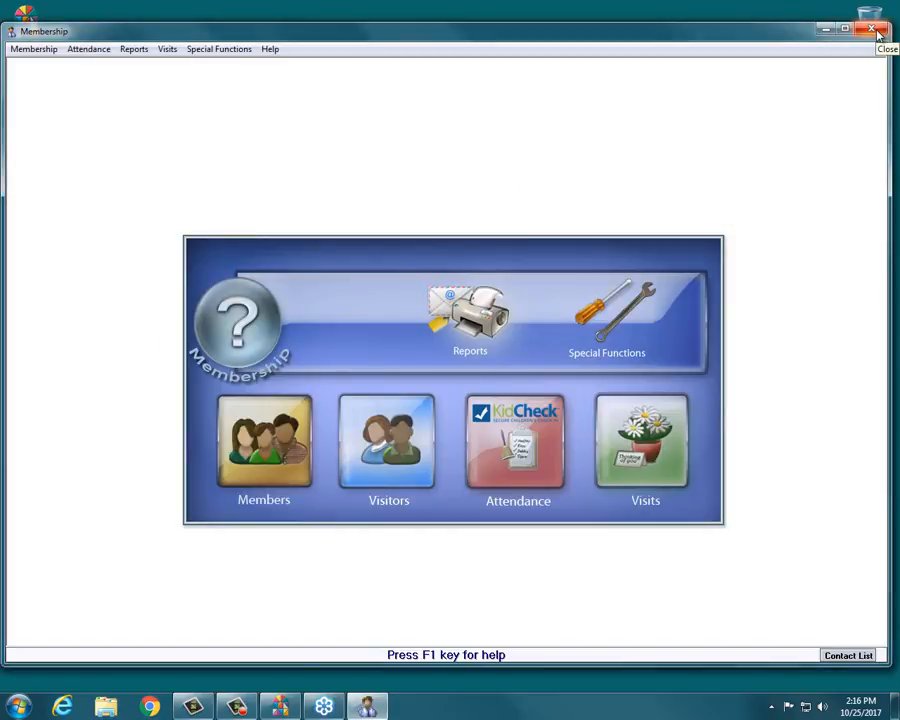
{"action": "left_click", "coordinate": [876, 32]}
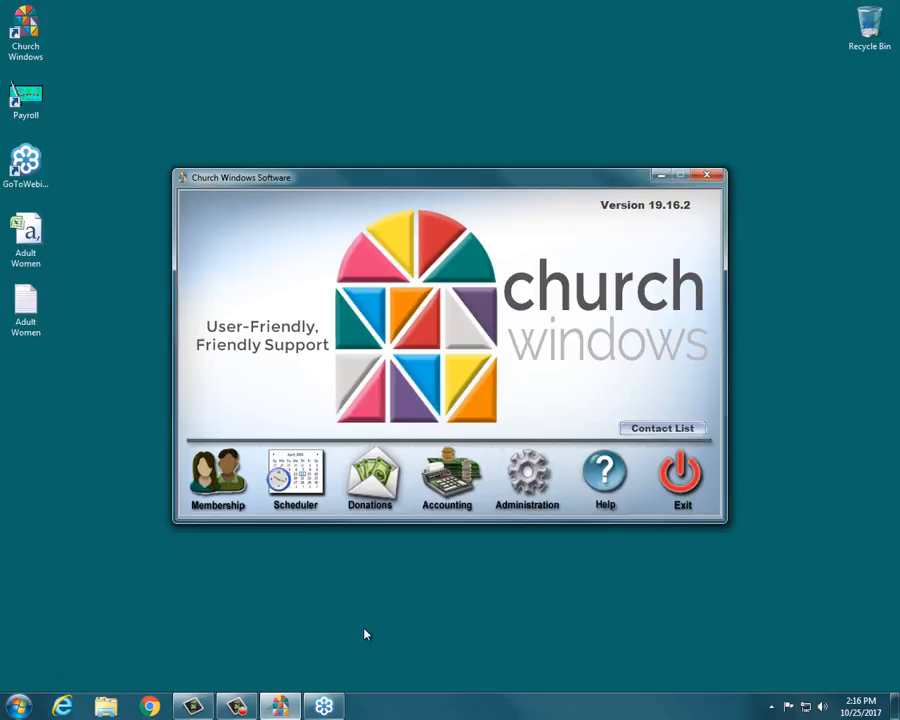
Start Microsoft Office Word 2007 and bring up the dialog for opening a document.
{"action": "left_click", "coordinate": [18, 705]}
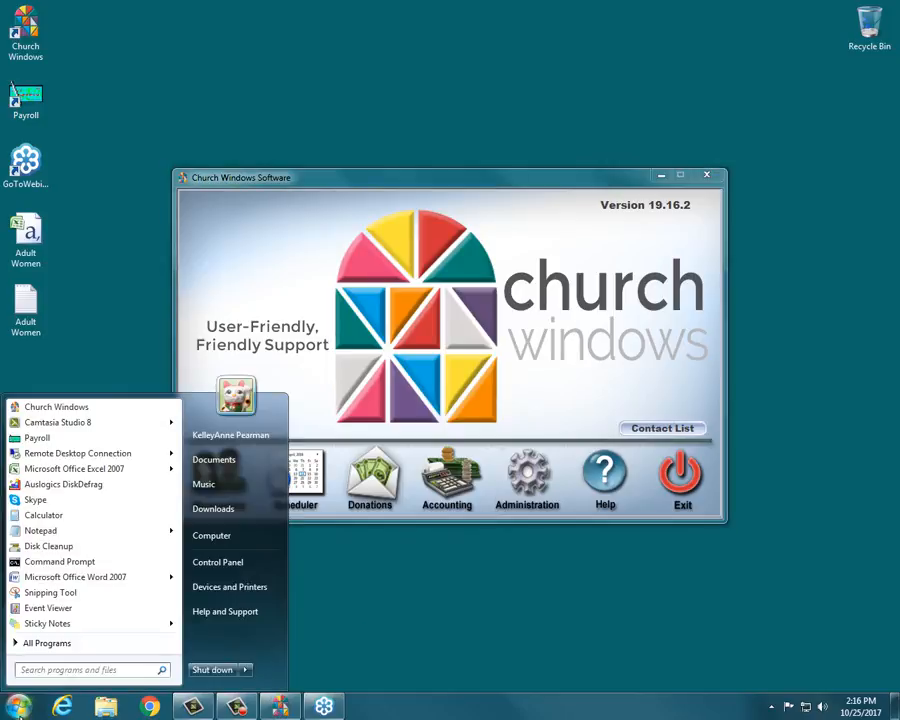
{"action": "left_click", "coordinate": [86, 577]}
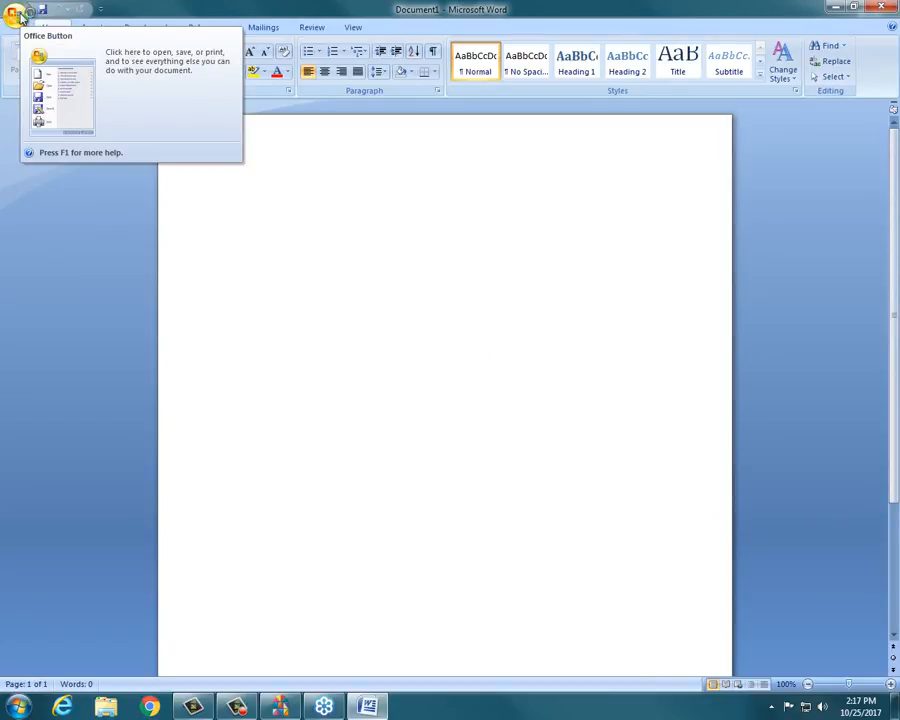
{"action": "left_click", "coordinate": [18, 15]}
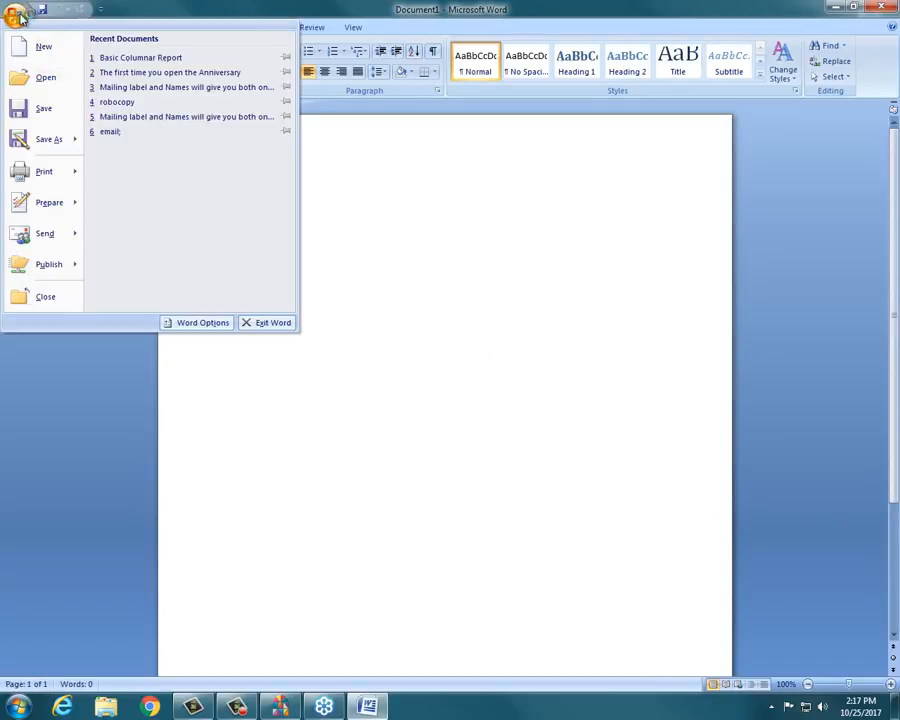
{"action": "left_click", "coordinate": [46, 79]}
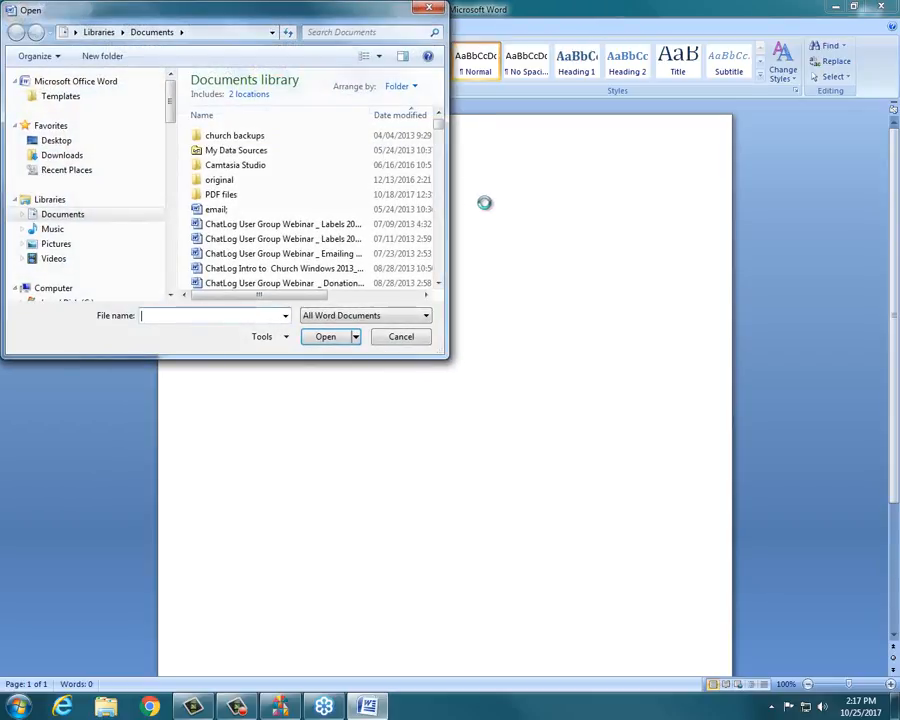
Show all file types, go to the Desktop, and open the Adult Women text document in Word.
{"action": "left_click", "coordinate": [346, 316]}
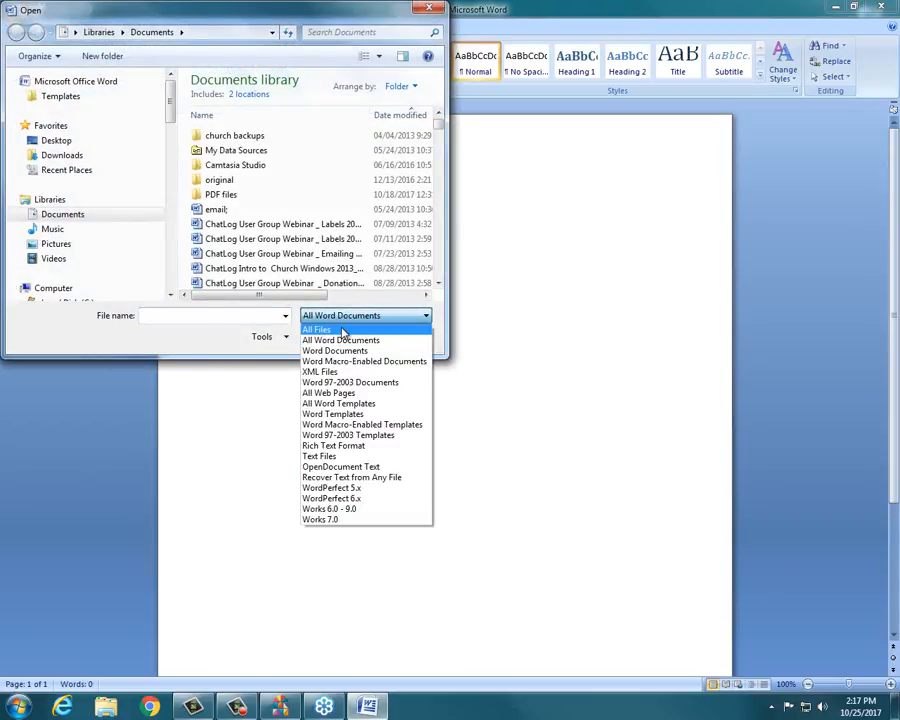
{"action": "left_click", "coordinate": [344, 325]}
{"action": "left_click_drag", "start_coordinate": [430, 354], "coordinate": [718, 530]}
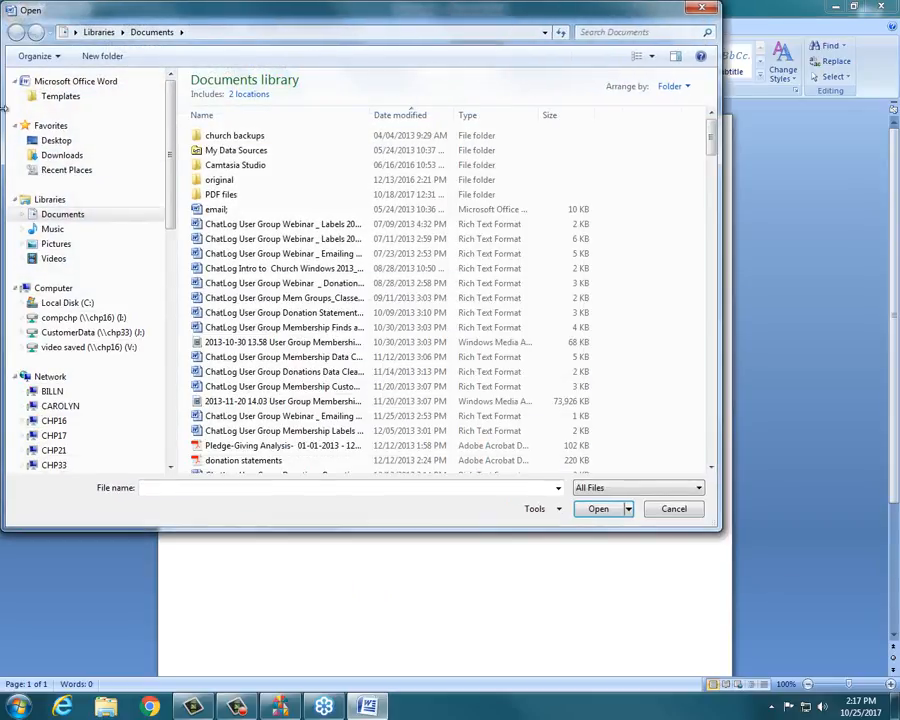
{"action": "left_click", "coordinate": [56, 144]}
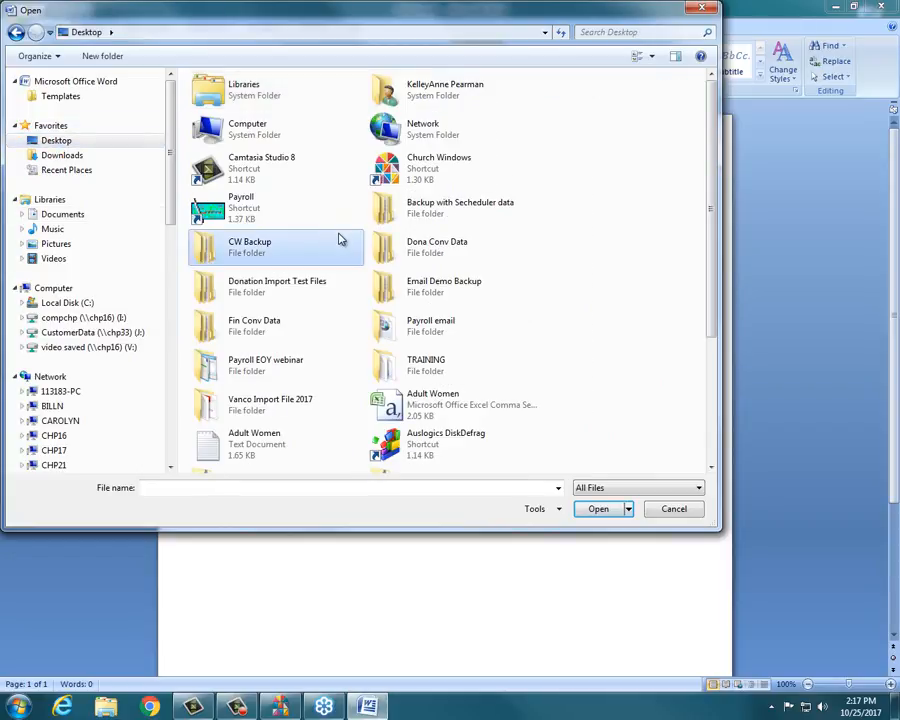
{"action": "scroll", "coordinate": [346, 253], "scroll_direction": "down", "scroll_amount": 5}
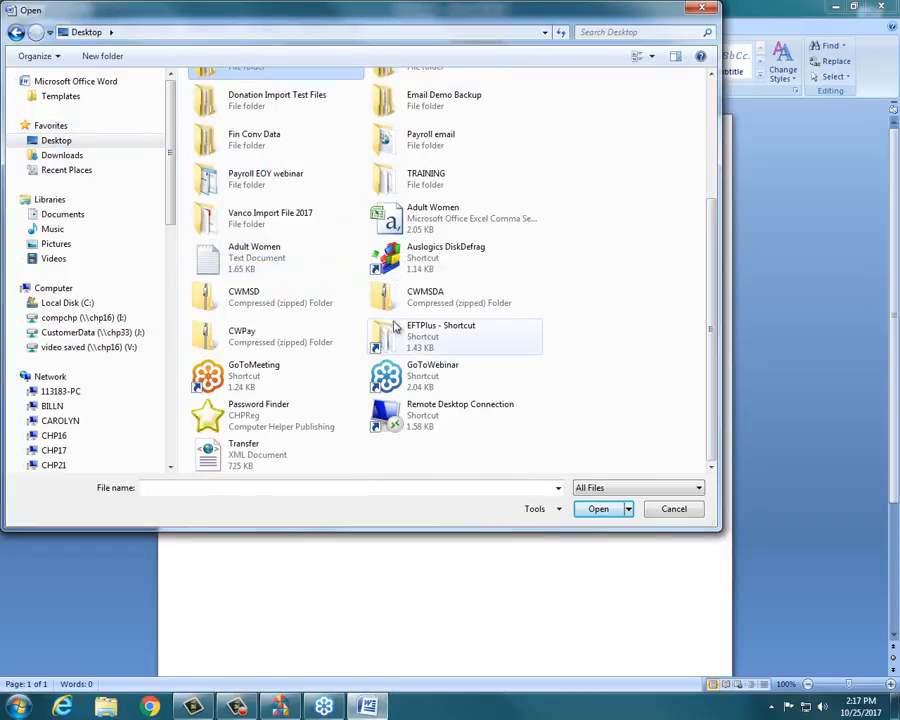
{"action": "double_click", "coordinate": [284, 262]}
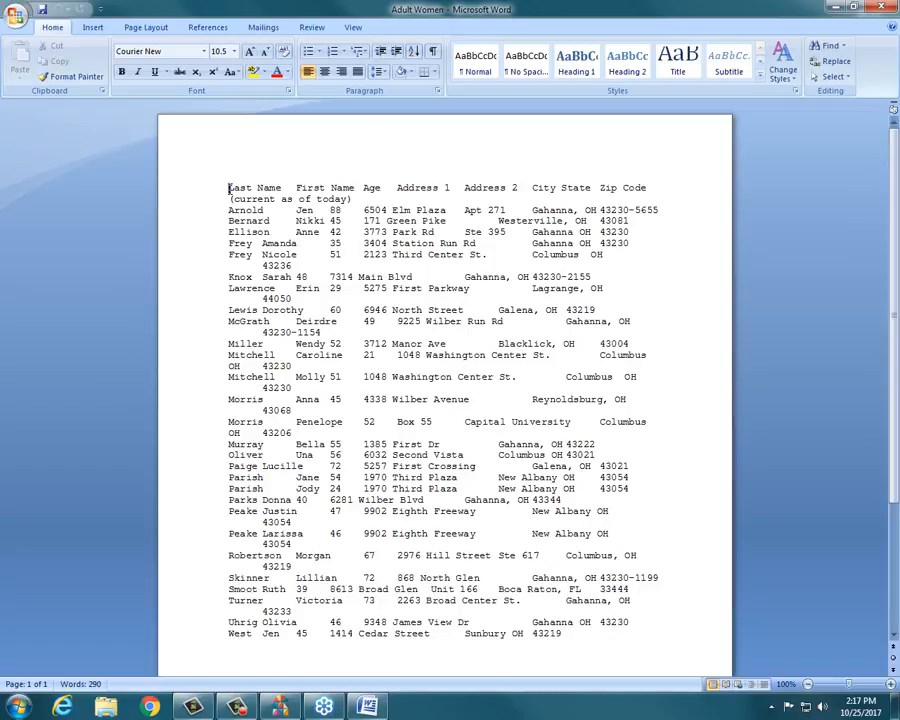
Open the Adult Women comma-separated file from the Desktop in Word instead.
{"action": "left_click", "coordinate": [14, 14]}
{"action": "left_click", "coordinate": [40, 78]}
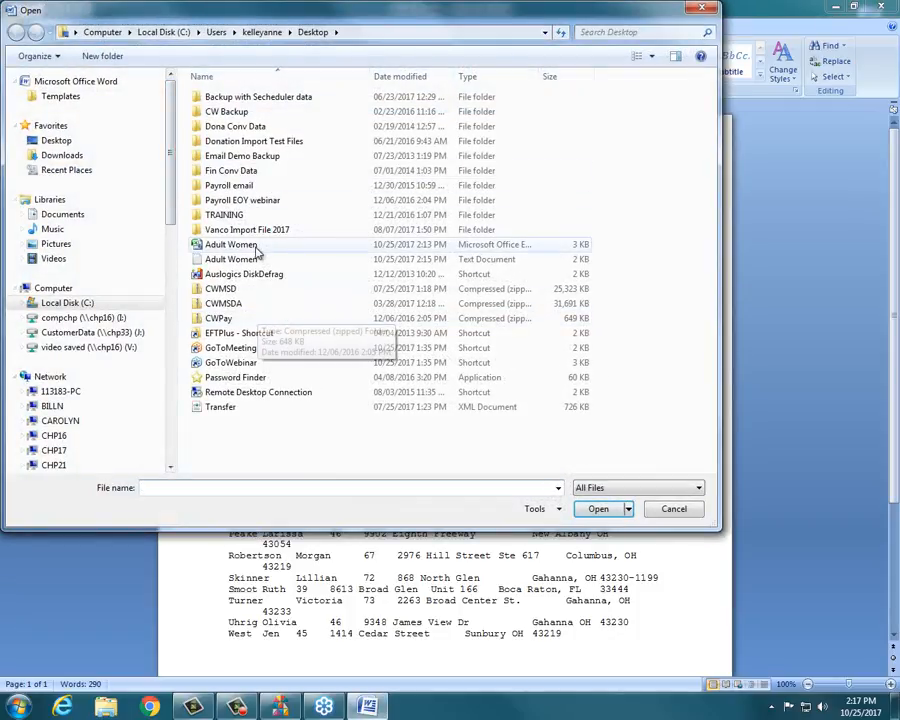
{"action": "double_click", "coordinate": [250, 245]}
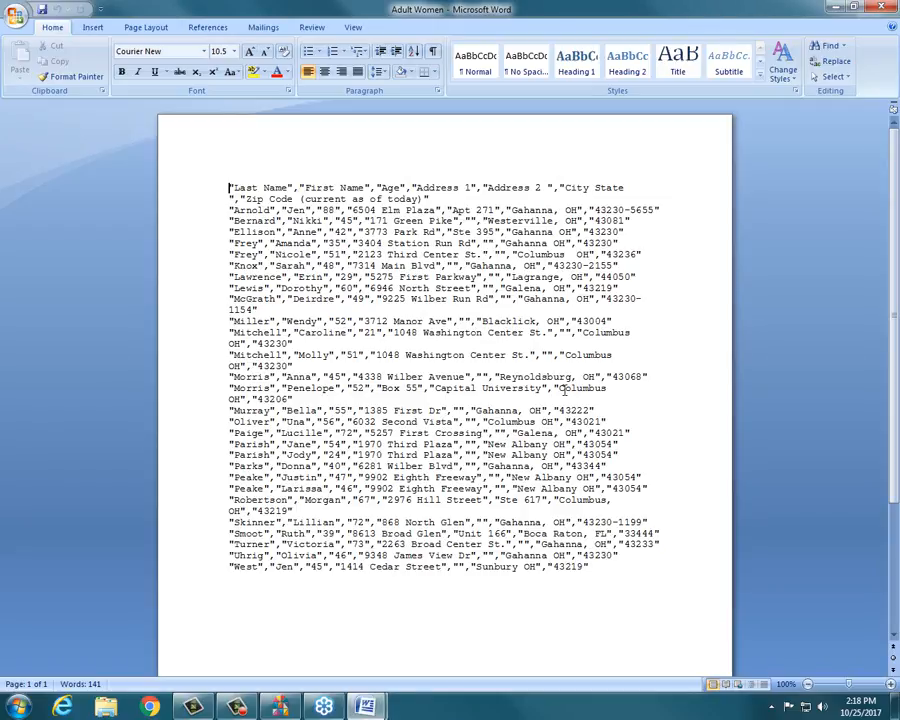
{"action": "left_click", "coordinate": [262, 28]}
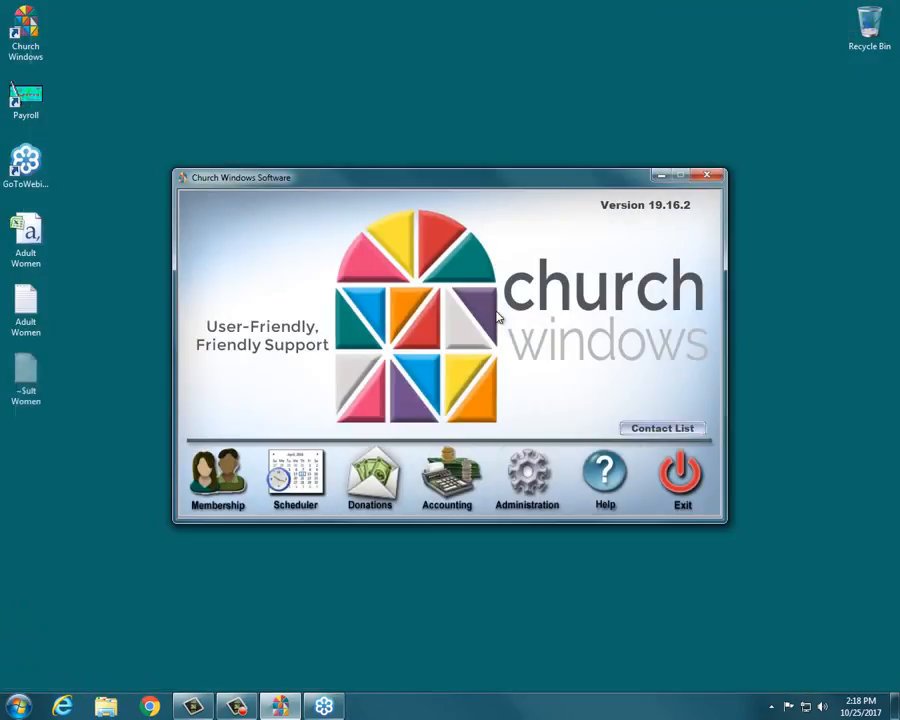
Move the Church Windows main window and open the Membership module.
{"action": "left_click_drag", "start_coordinate": [546, 181], "coordinate": [544, 173]}
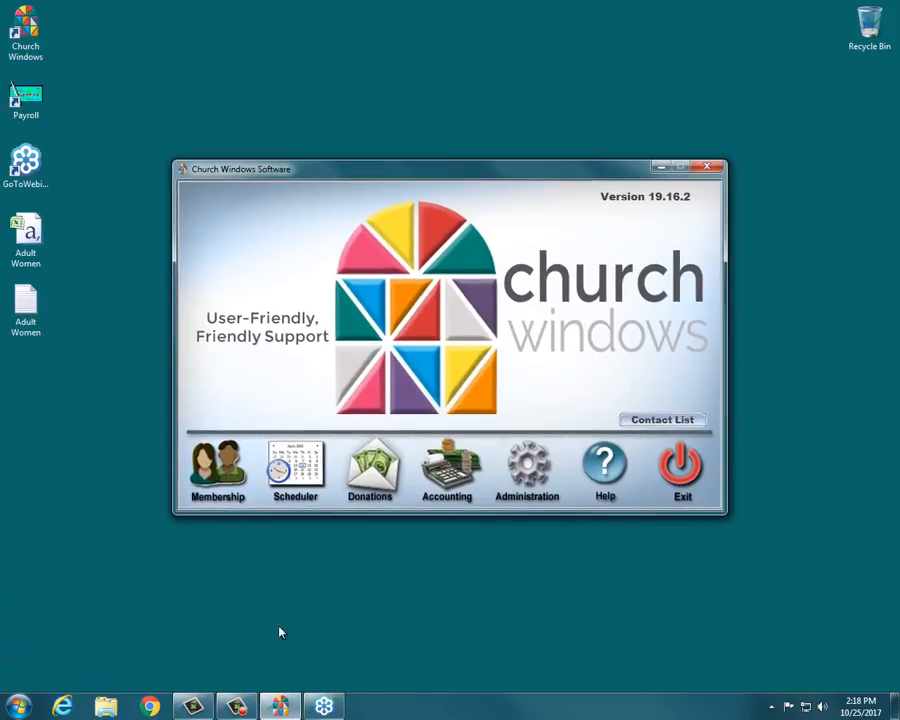
{"action": "left_click", "coordinate": [200, 487]}
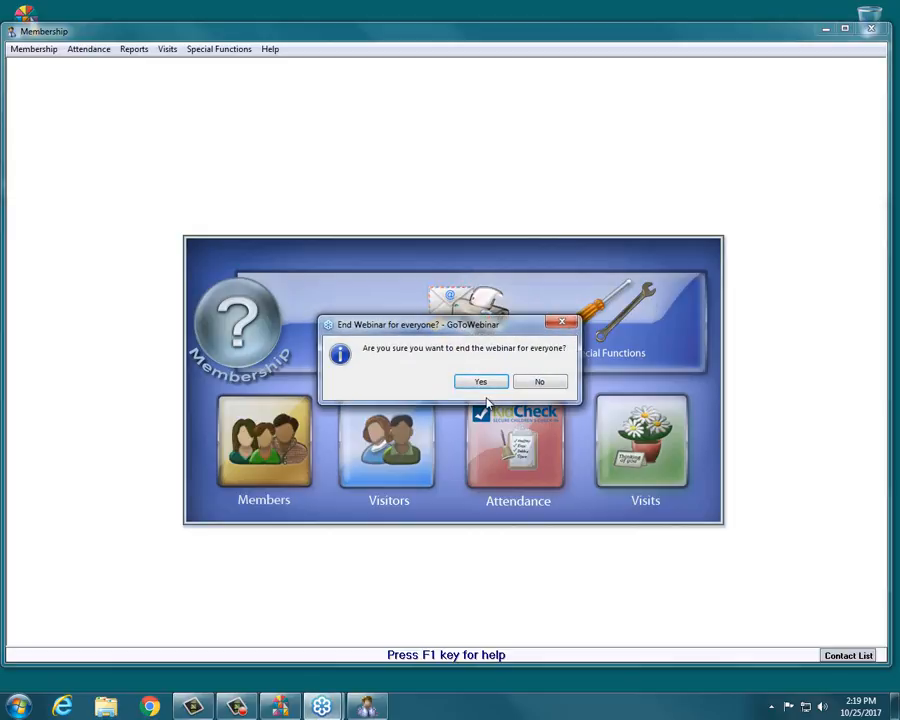
{"action": "left_click", "coordinate": [484, 388]}
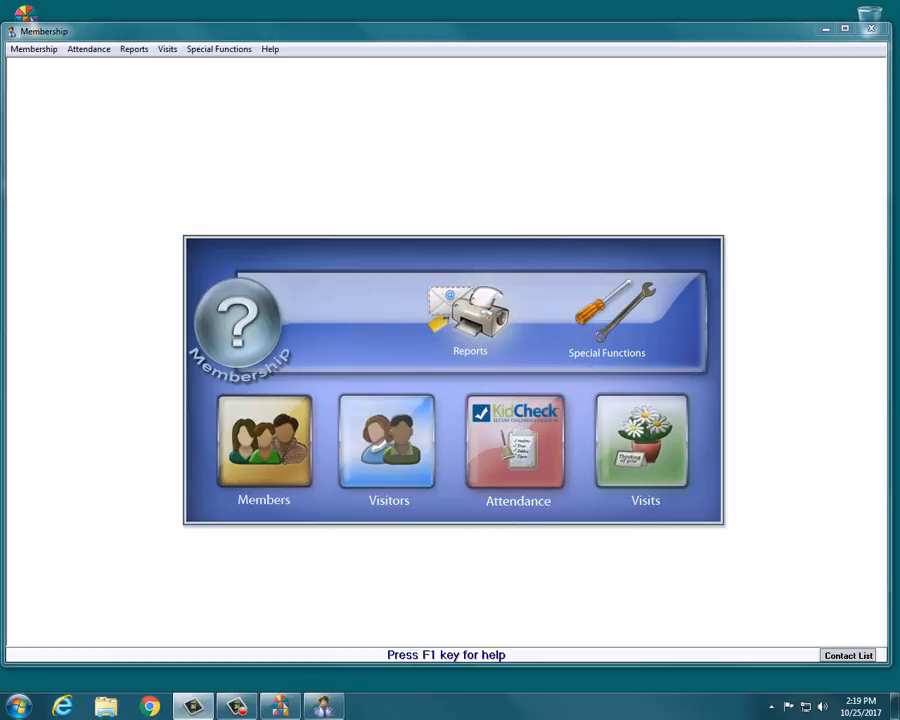